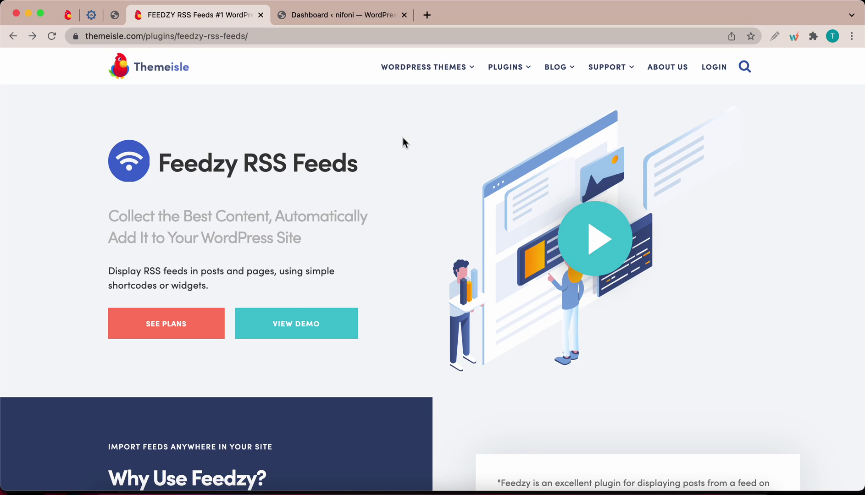
scroll(403, 138, down, 10)
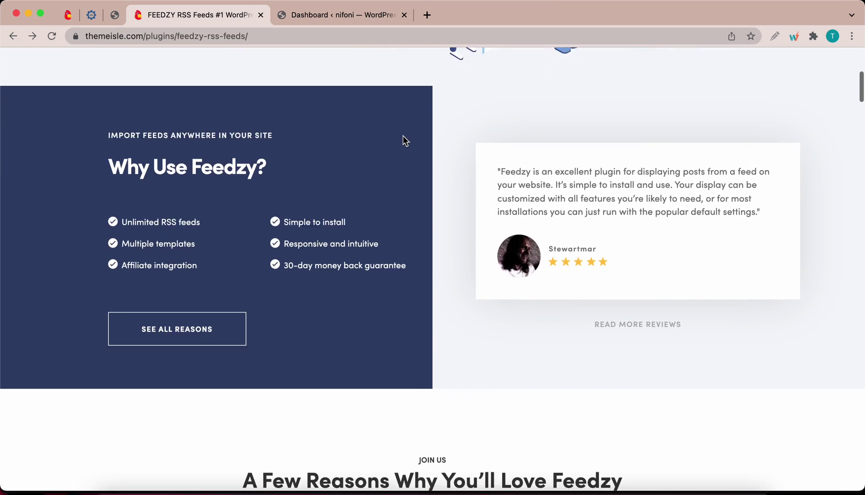
scroll(402, 137, down, 10)
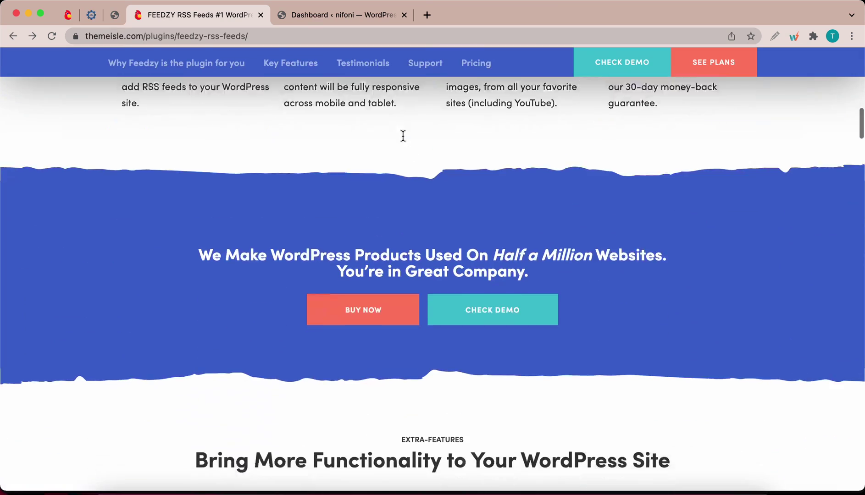
scroll(403, 136, down, 2)
In the WordPress dashboard, search the plugin directory for "feedzy", then install and activate RSS Aggregator by Feedzy.
click(315, 14)
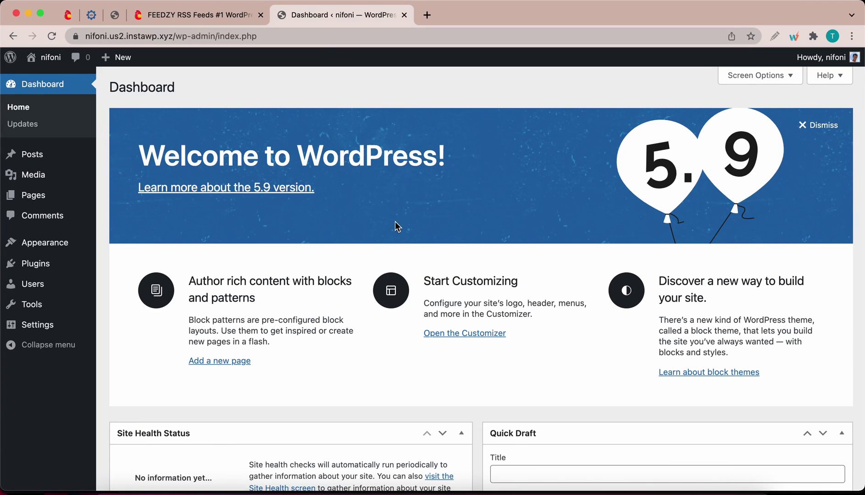
mouse_move(64, 267)
click(134, 280)
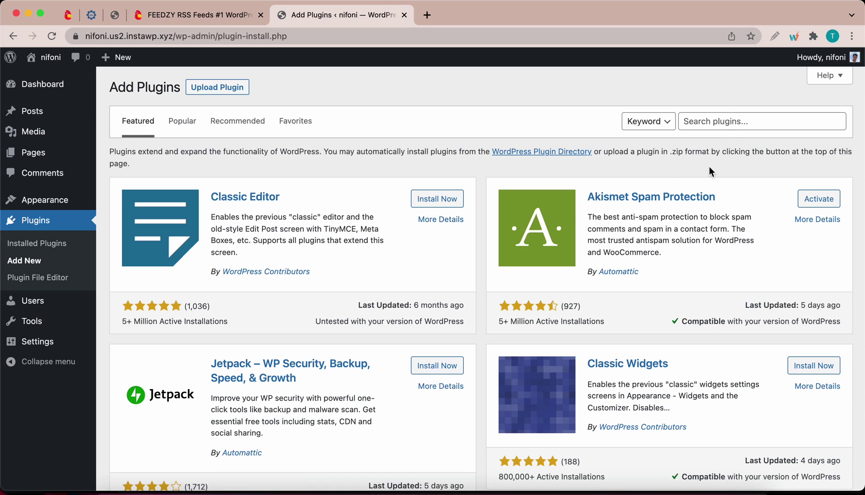
click(722, 122)
text(feedzy)
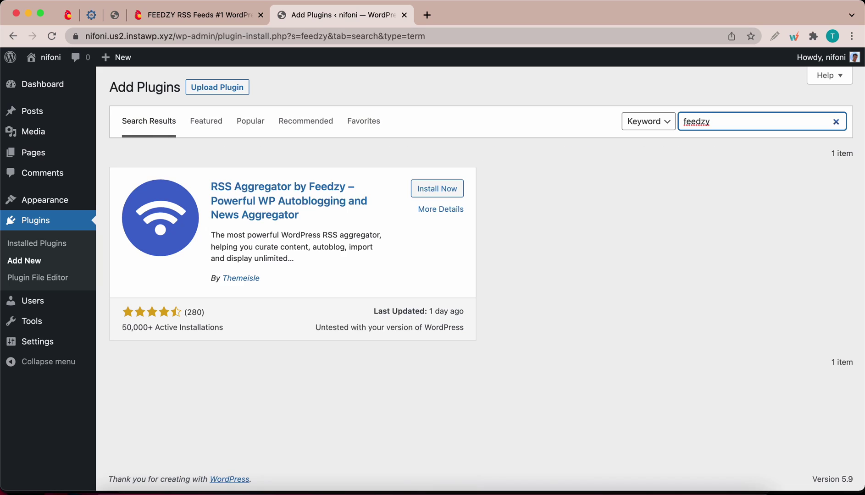
click(452, 192)
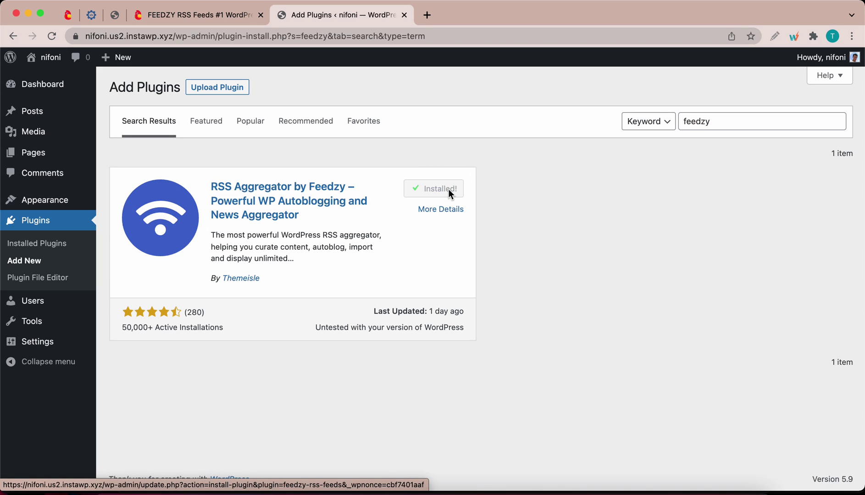
click(435, 192)
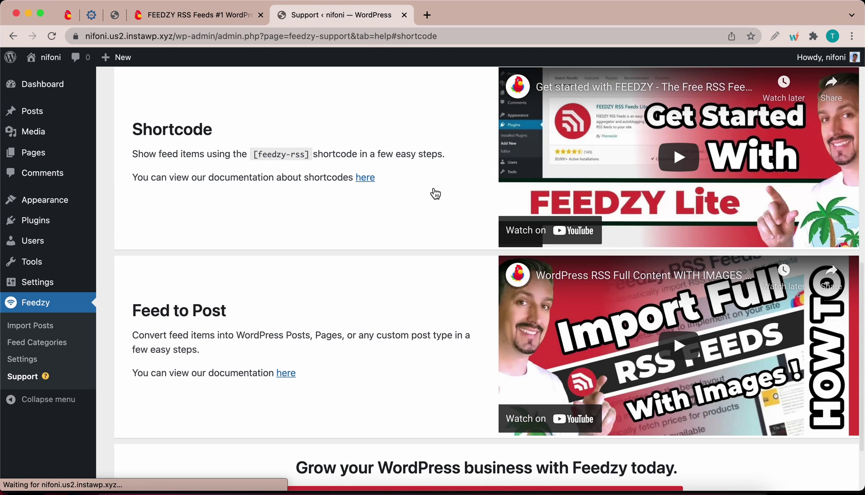
Add a new Feedzy feed category titled "WordPress".
scroll(435, 193, up, 10)
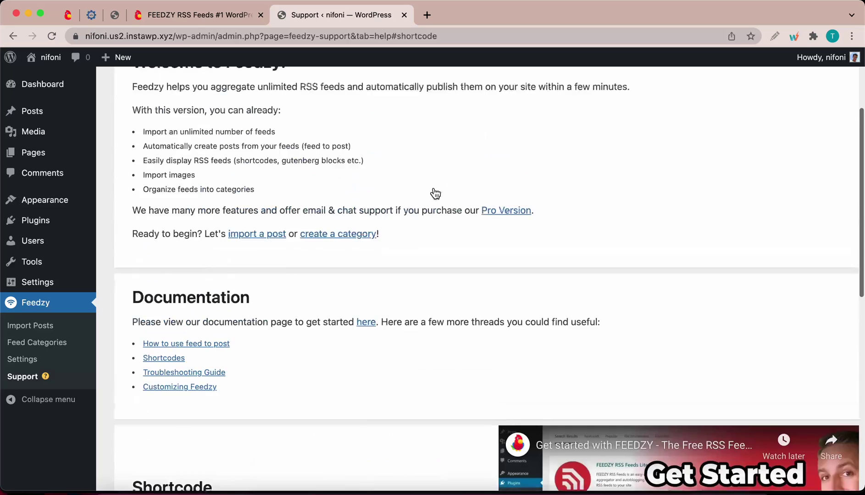
scroll(435, 194, up, 2)
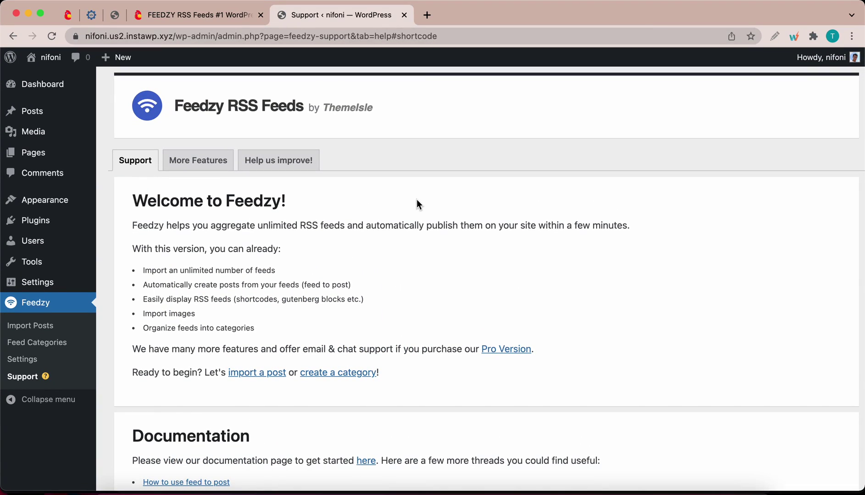
click(50, 344)
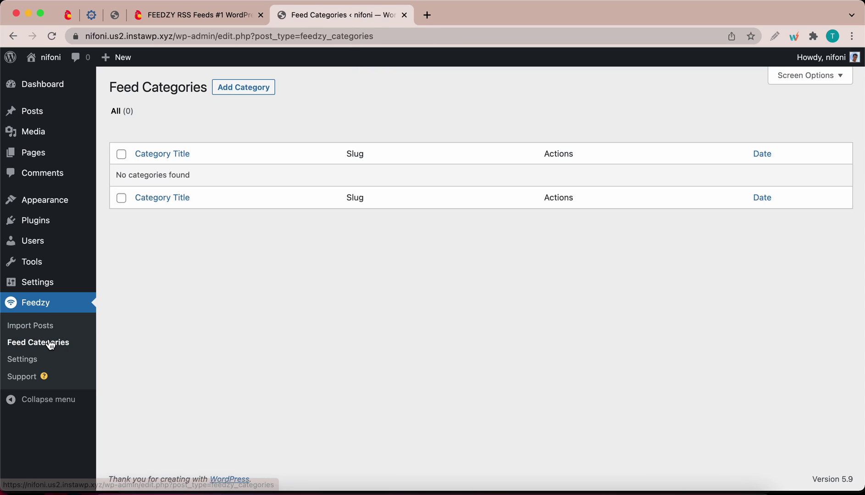
click(243, 91)
click(205, 111)
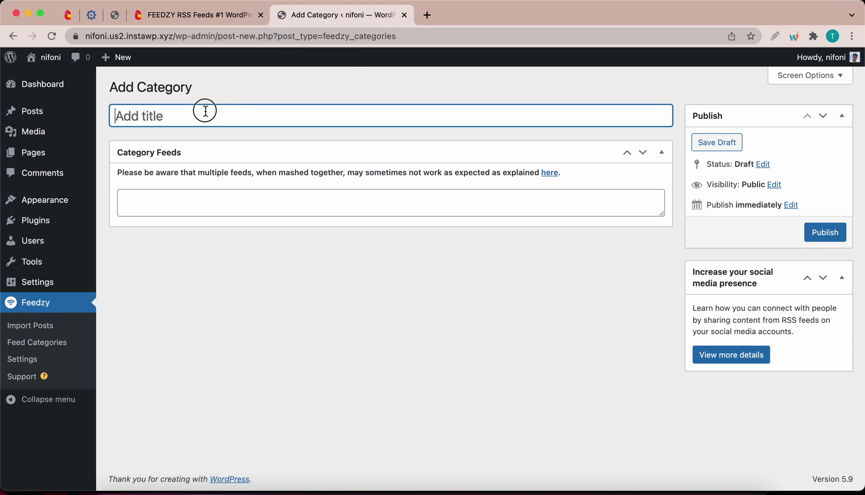
text(WordPress)
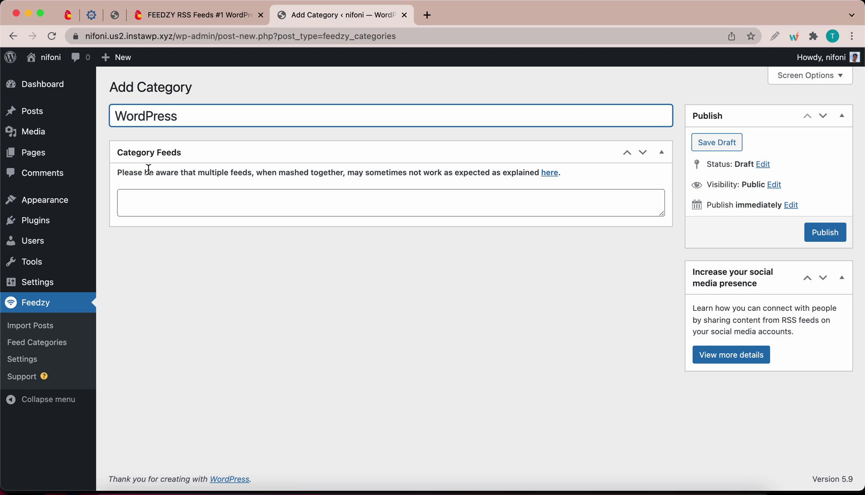
click(179, 197)
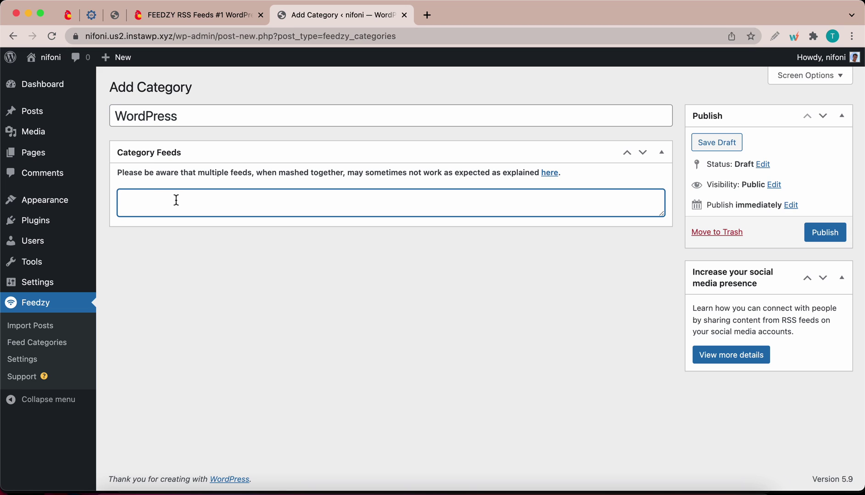
click(162, 20)
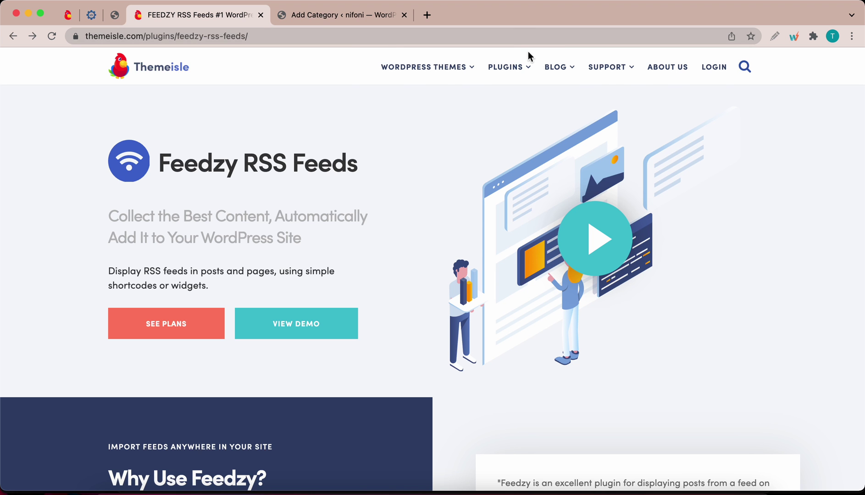
click(554, 69)
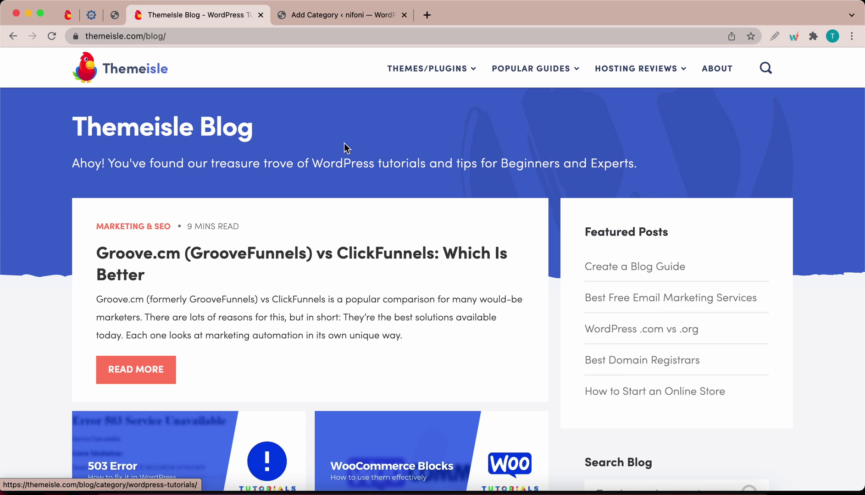
click(183, 36)
key(ctrl+c)
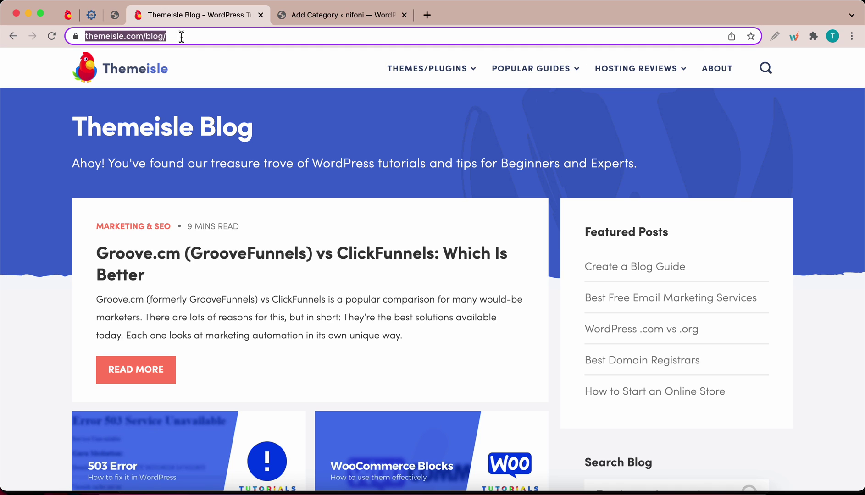
click(310, 17)
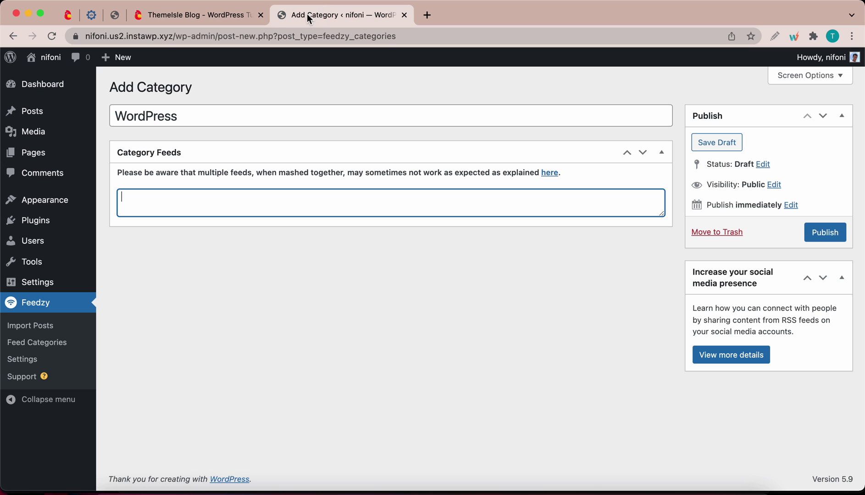
key(ctrl+v)
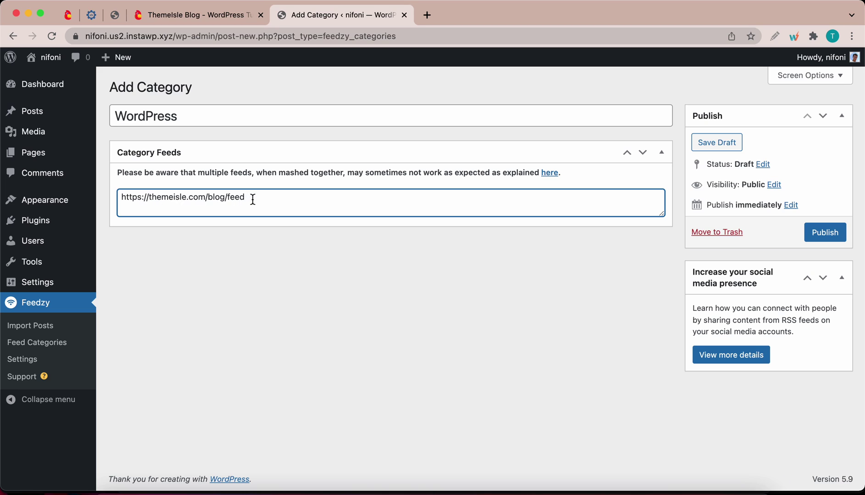
text(,)
click(92, 16)
key(super+c)
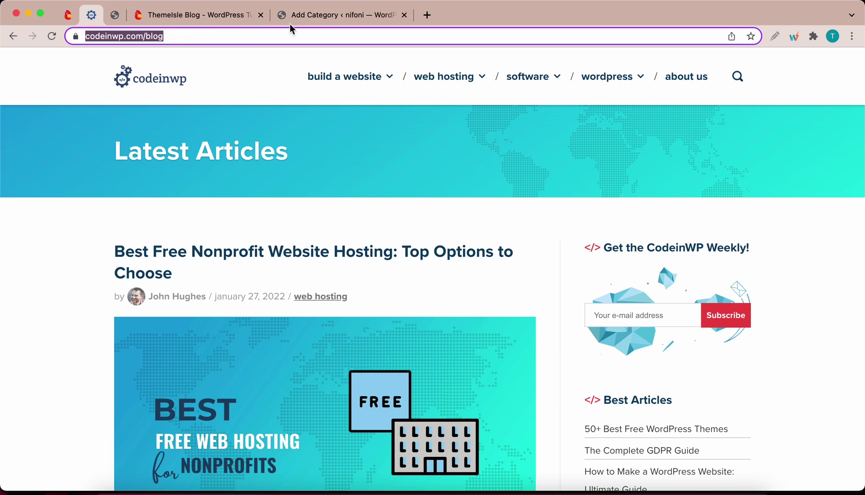
click(317, 17)
key(super+v)
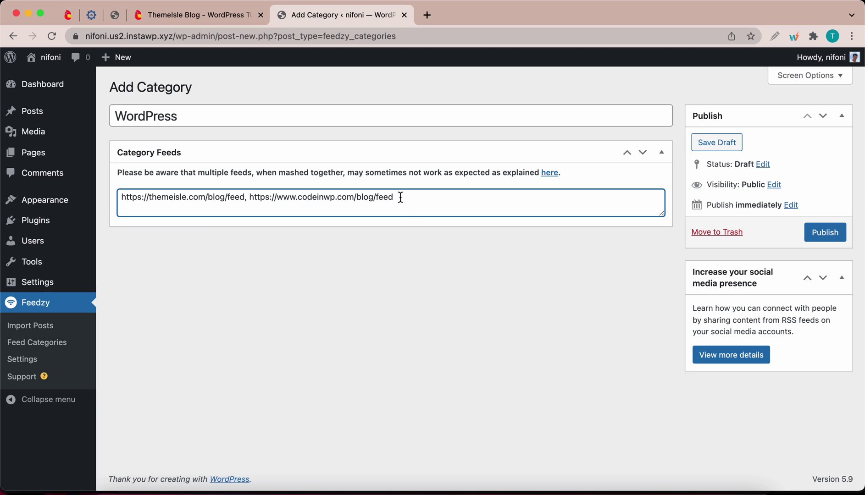
Copy the CodeinWP feed URL from the category and check it with the W3C Feed Validation Service.
drag(396, 198, 249, 198)
key(super+c)
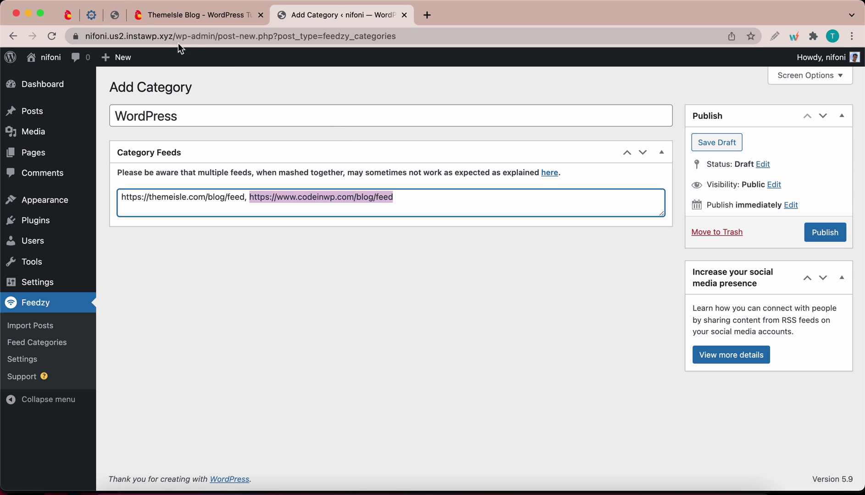
click(115, 18)
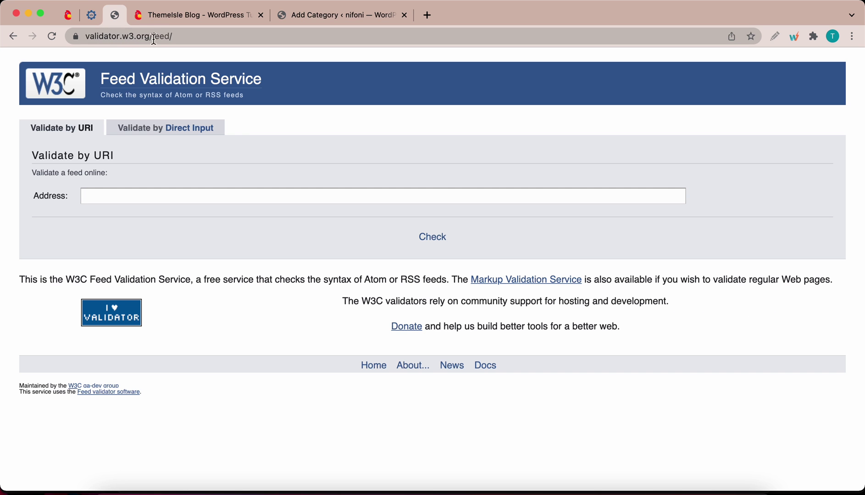
click(122, 195)
key(super+v)
click(428, 238)
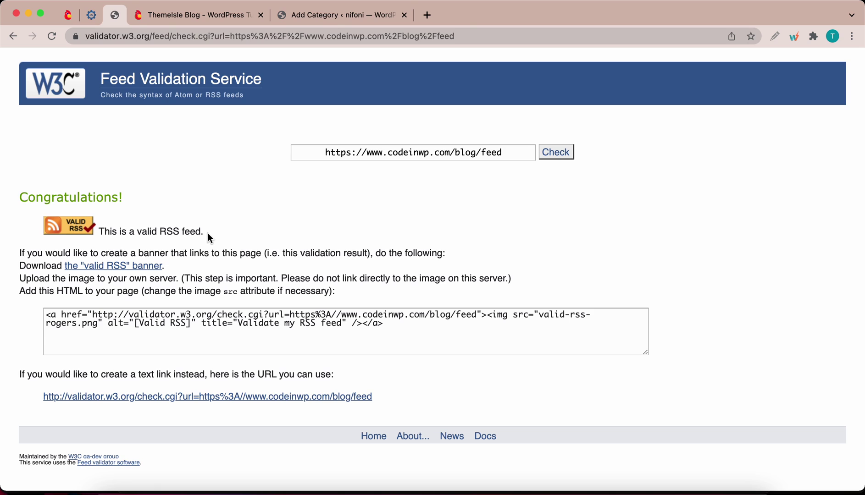
Return to the WordPress feed category and publish it.
key(ctrl+Tab)
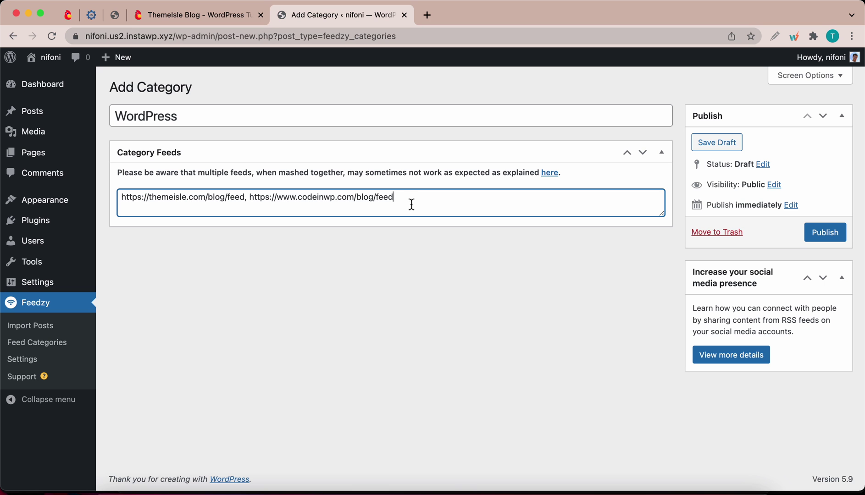
click(825, 234)
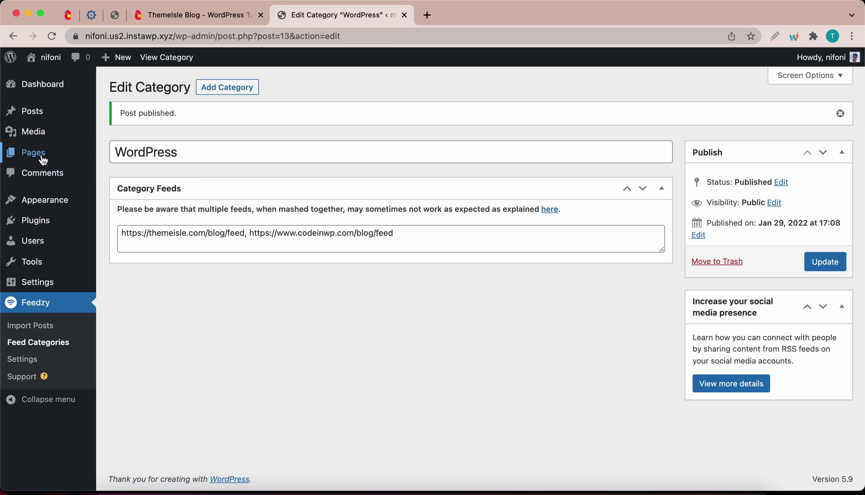
Create a new page titled "WordPress Feed".
mouse_move(42, 160)
click(119, 173)
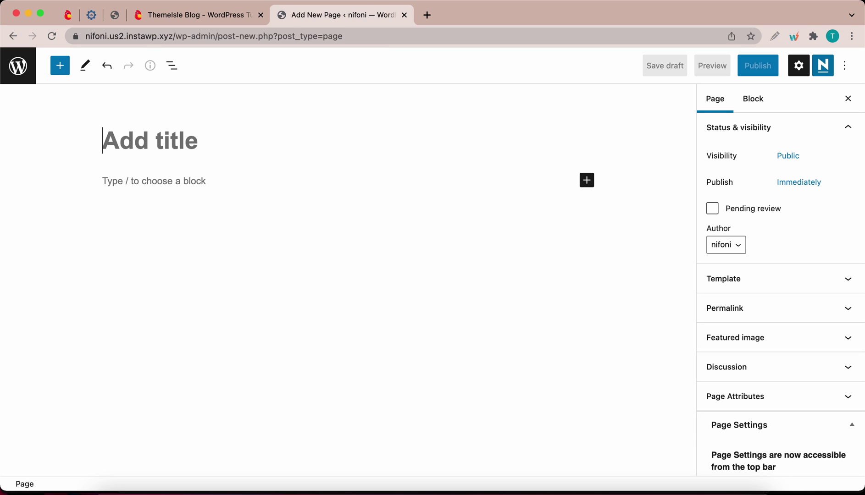
text(WordPress Feed)
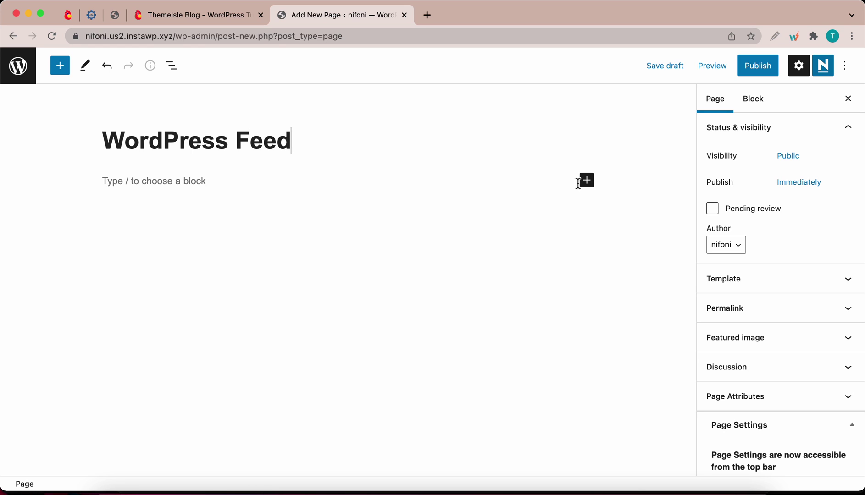
Search the blocks for "feedzy" and insert a Feedzy RSS Feeds block below the page title.
click(589, 183)
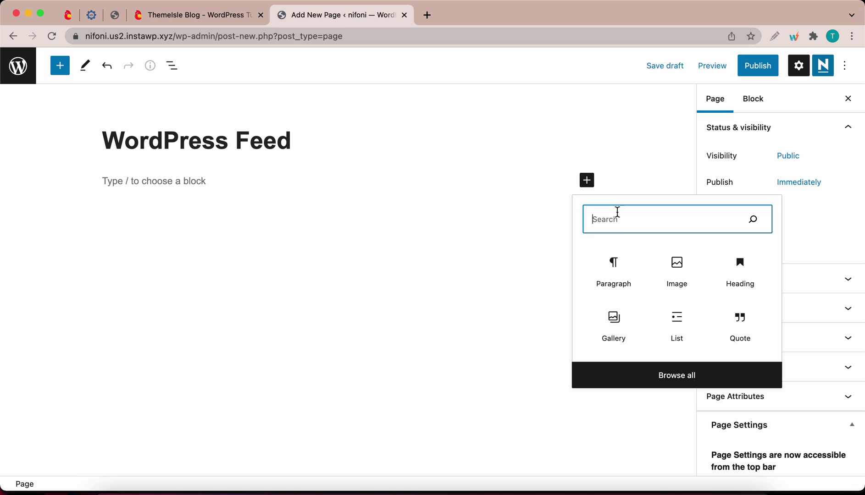
text(fee)
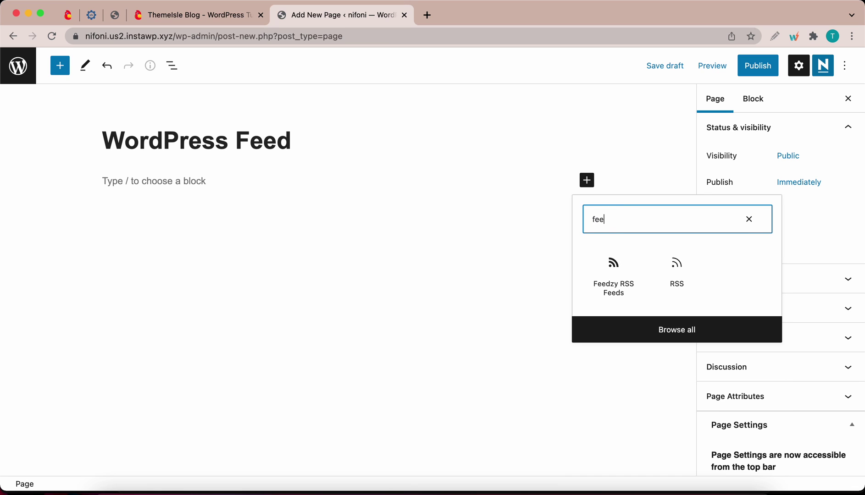
text(dzy)
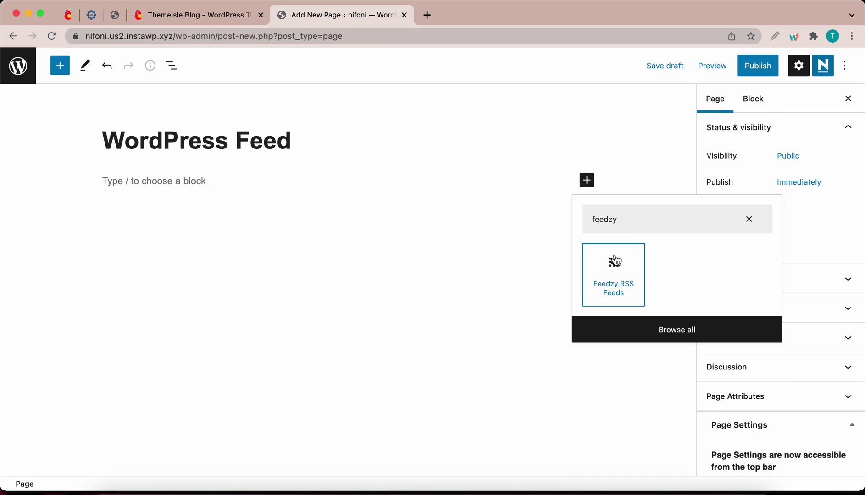
click(614, 262)
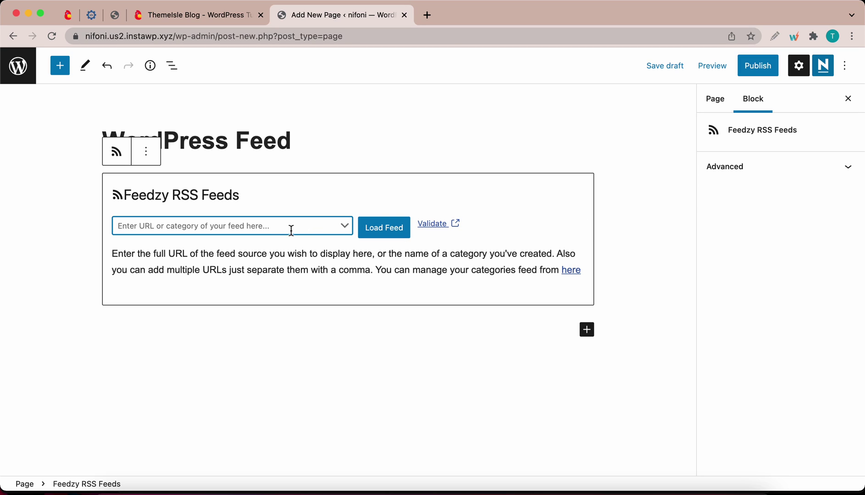
key(super+v)
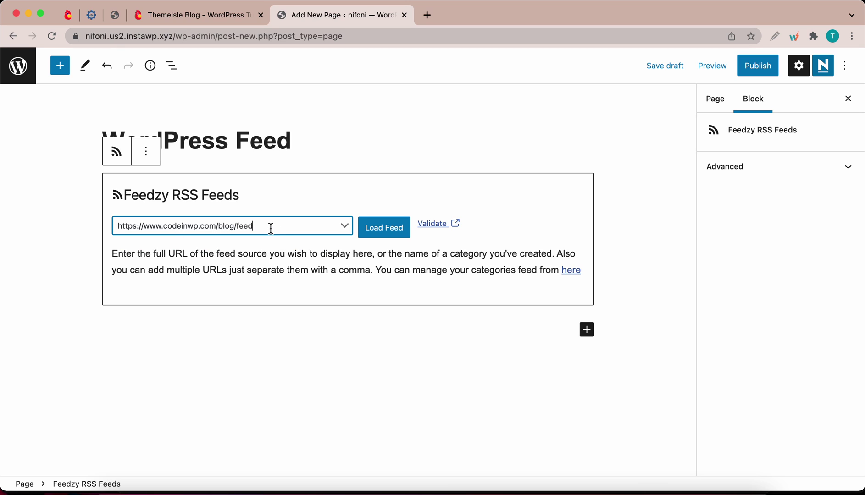
key(super+a)
key(BackSpace)
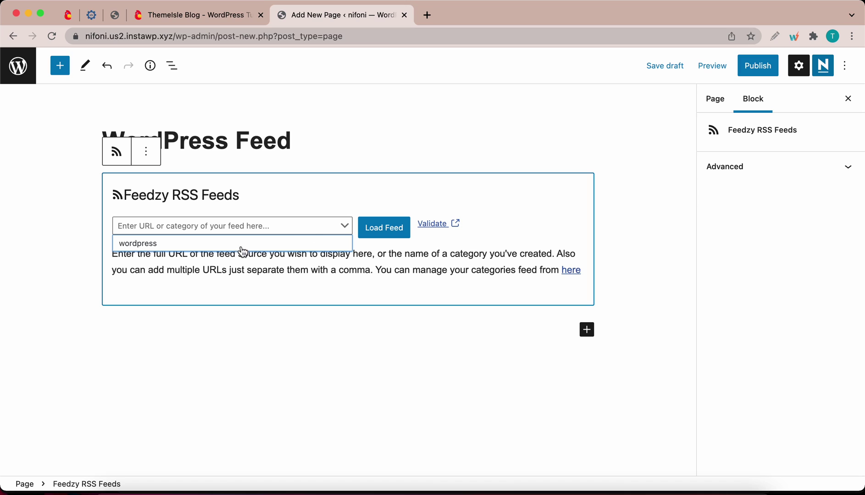
Choose the wordpress category as the Feedzy block's feed source.
click(151, 245)
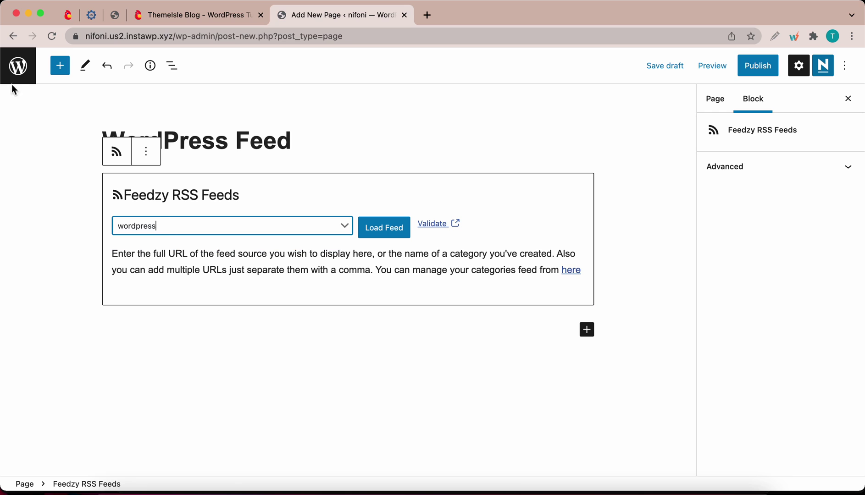
Open the Feedzy feed categories list in a new browser tab and check the WordPress category's slug.
right_click(17, 67)
click(21, 70)
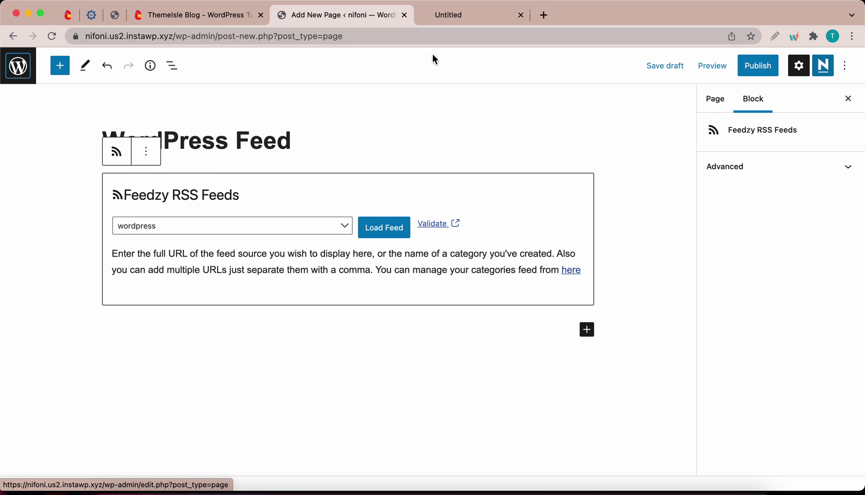
click(454, 18)
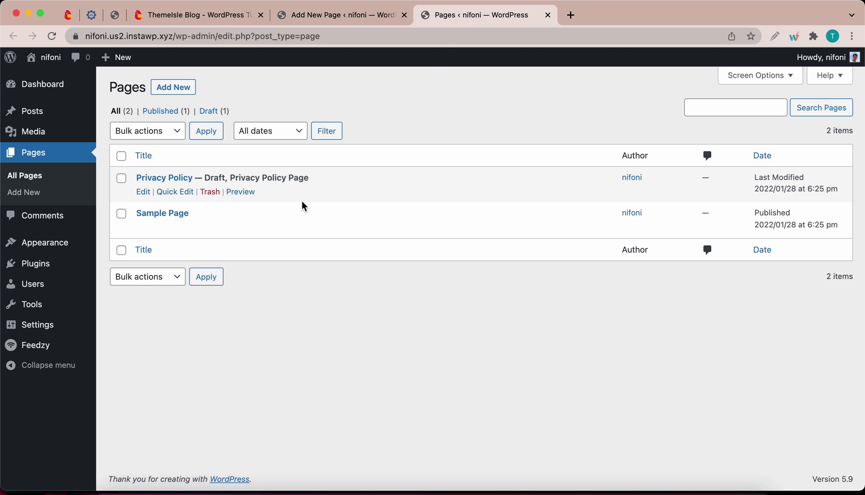
mouse_move(37, 346)
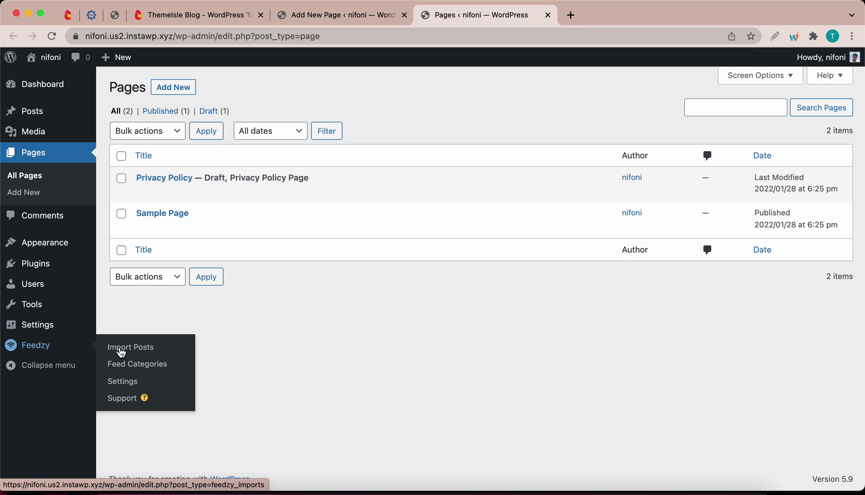
click(146, 366)
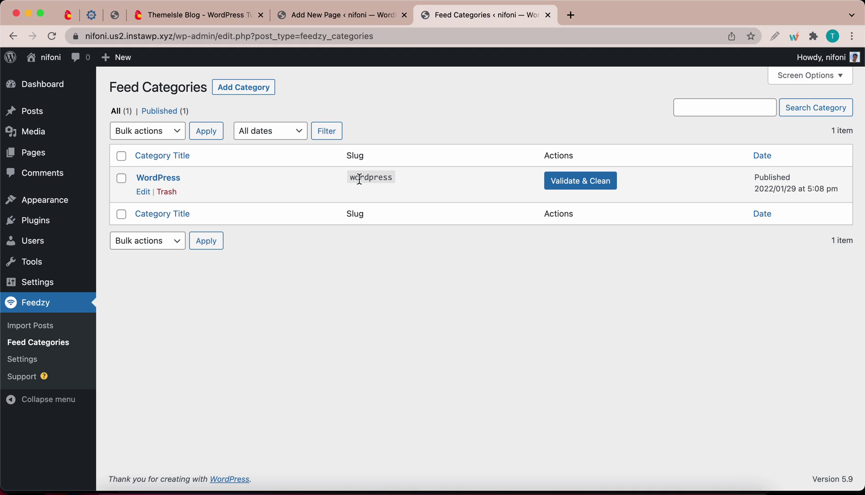
Return to the WordPress Feed page editor and load the feed from the wordpress category into the Feedzy block.
click(351, 21)
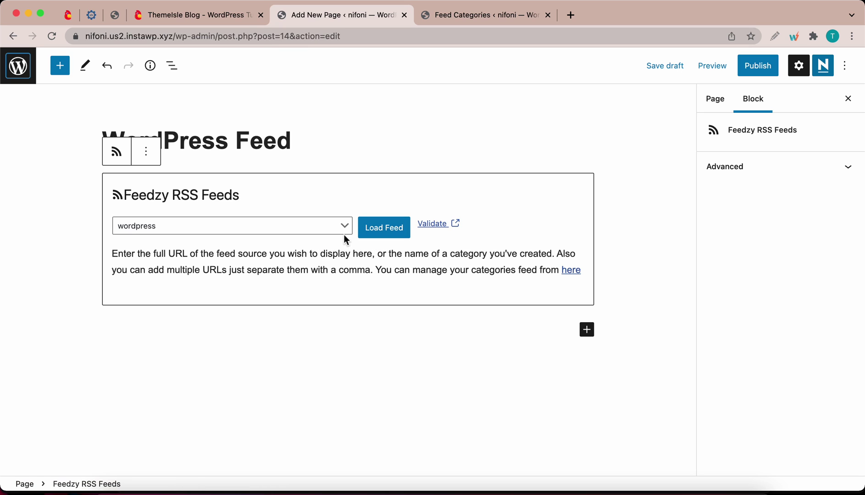
click(383, 231)
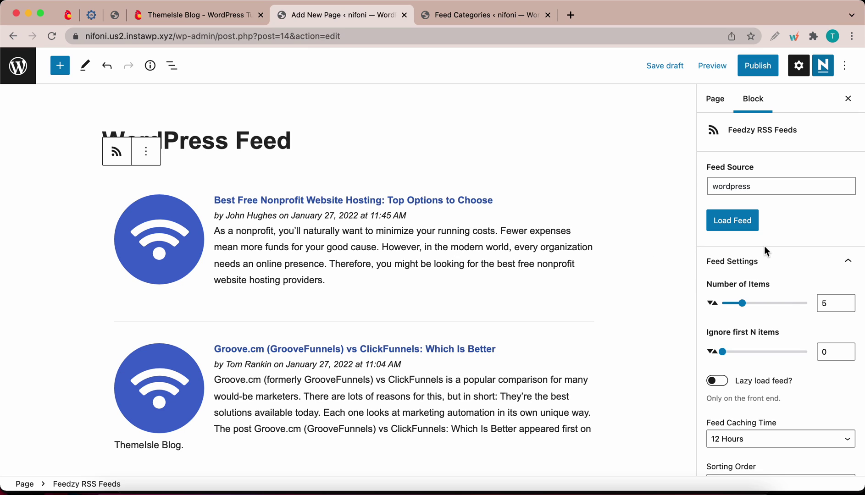
Try the Feedzy block's number of items at 11 and at 2.
scroll(764, 250, down, 2)
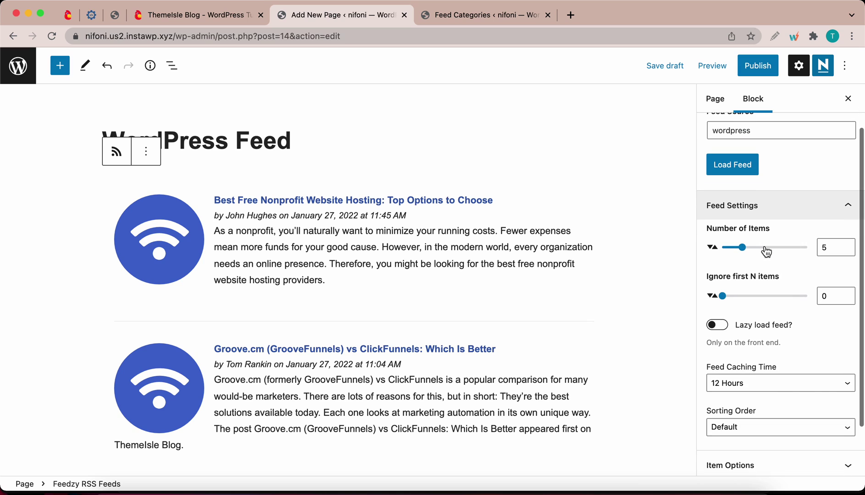
scroll(765, 262, down, 2)
scroll(764, 265, up, 2)
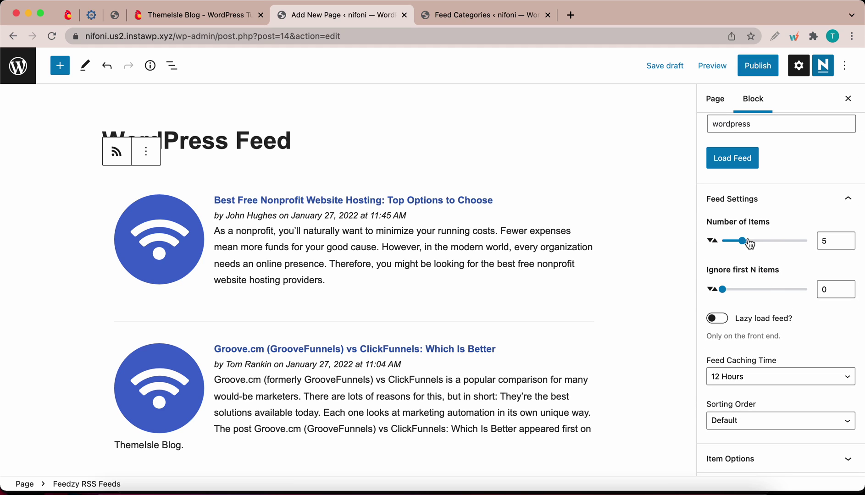
drag(742, 242, 773, 241)
scroll(575, 272, down, 10)
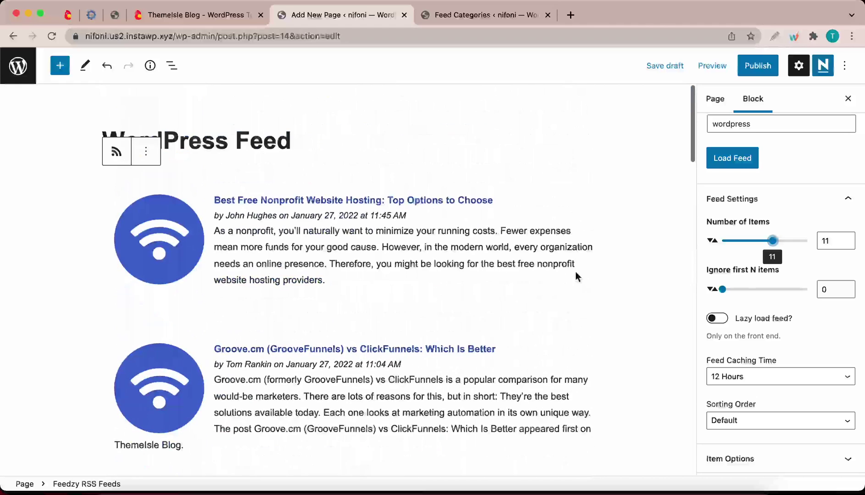
click(819, 243)
text(2)
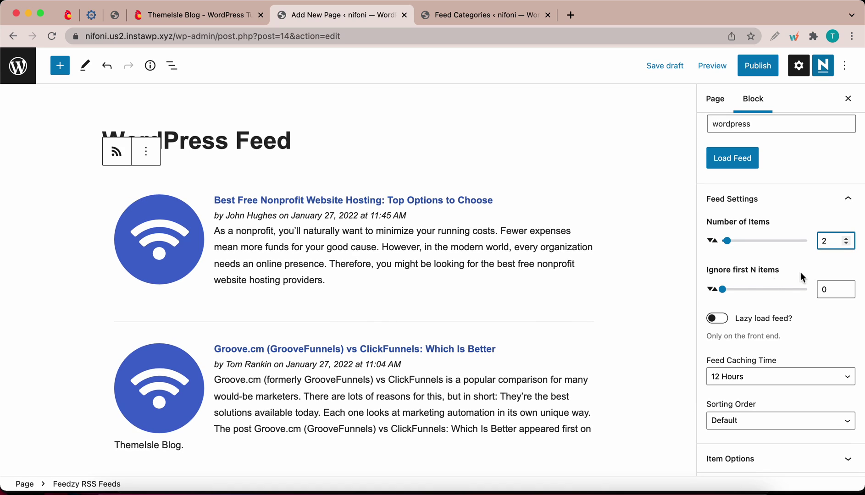
Set the Feedzy block's number of items to 8.
double_click(829, 246)
key(BackSpace)
text(8)
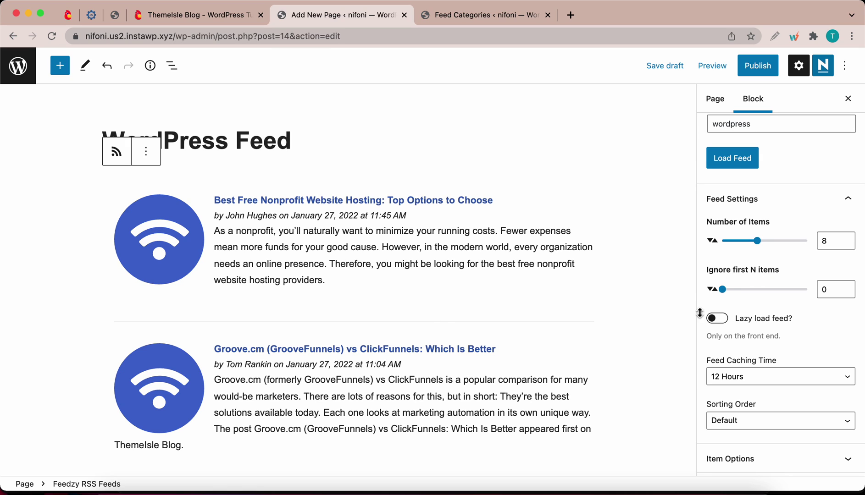
Try ignoring the first 2 feed items, look over the feed, and reset the ignored items to 0.
double_click(833, 291)
text(2)
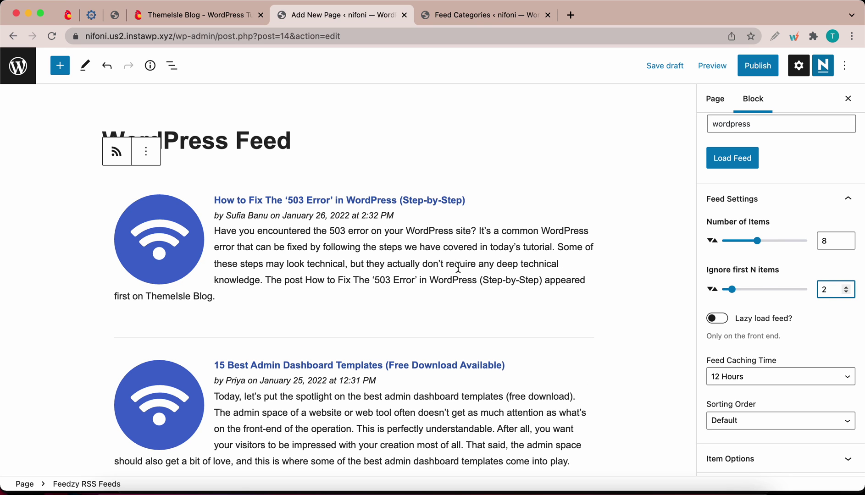
scroll(399, 358, down, 3)
scroll(397, 359, up, 3)
click(824, 291)
text(0)
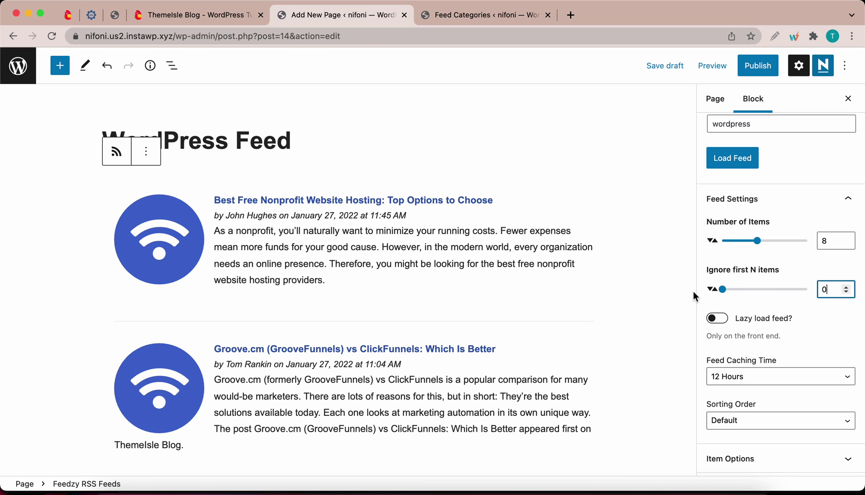
Review the available feed caching times and sorting orders without choosing a different option.
scroll(776, 341, down, 1)
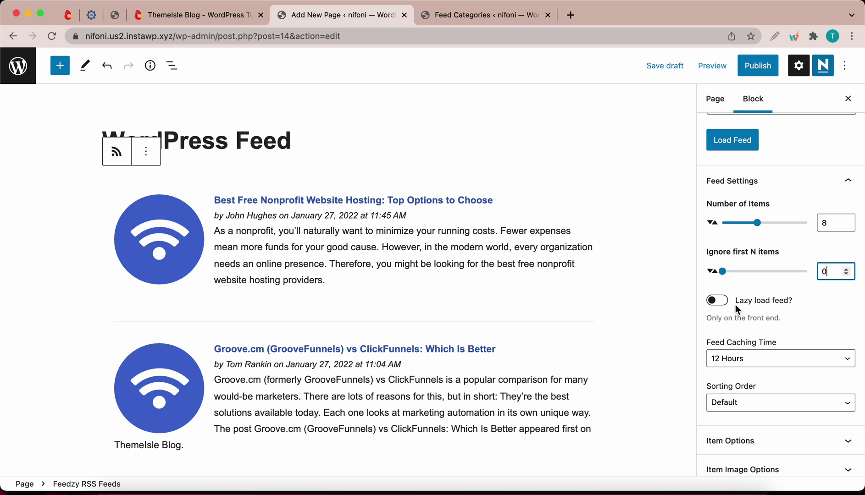
scroll(762, 307, down, 2)
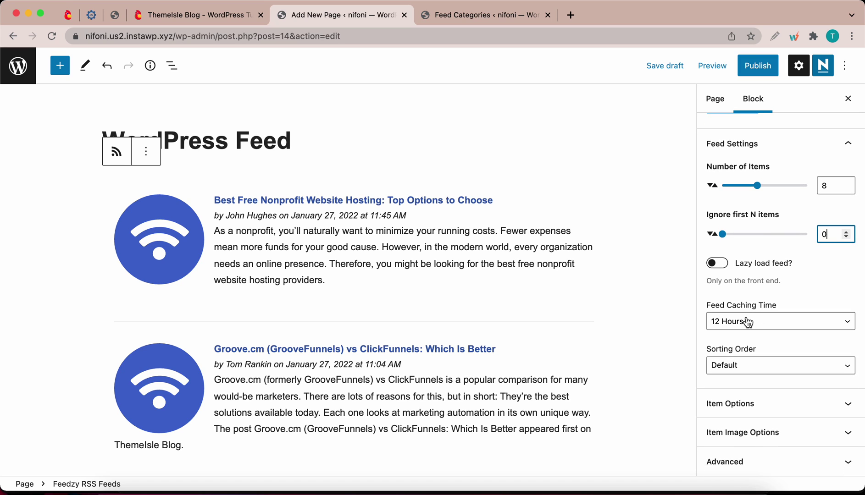
click(777, 325)
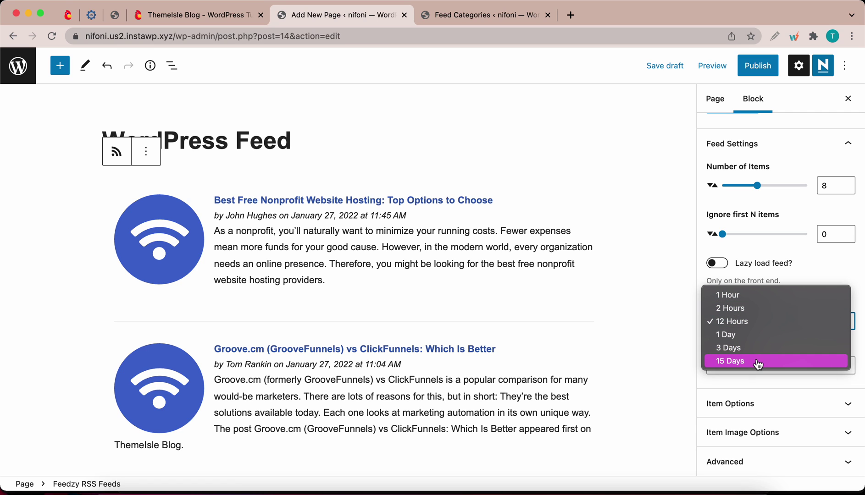
click(814, 278)
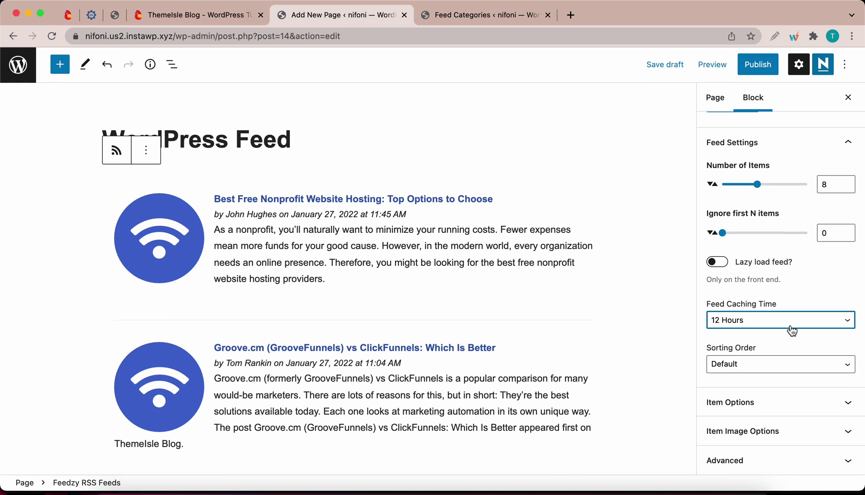
click(773, 369)
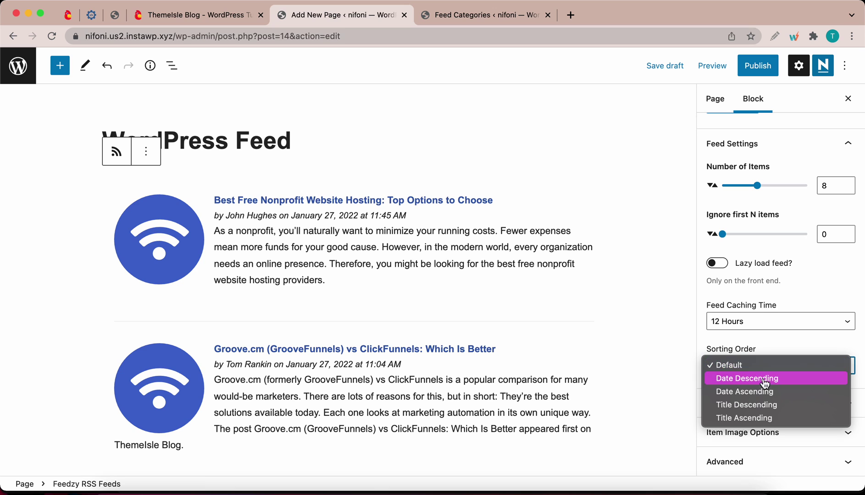
click(770, 343)
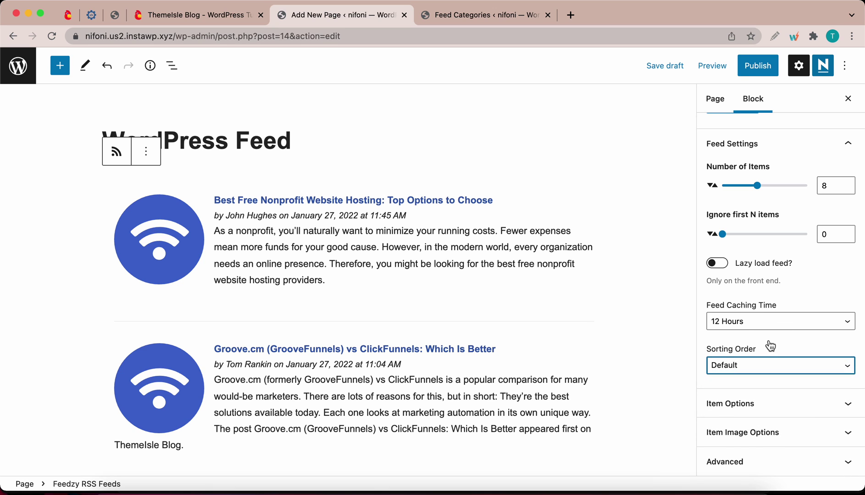
Expand the Feedzy block's item options and review the choices for where feed links open.
click(778, 407)
scroll(775, 344, down, 2)
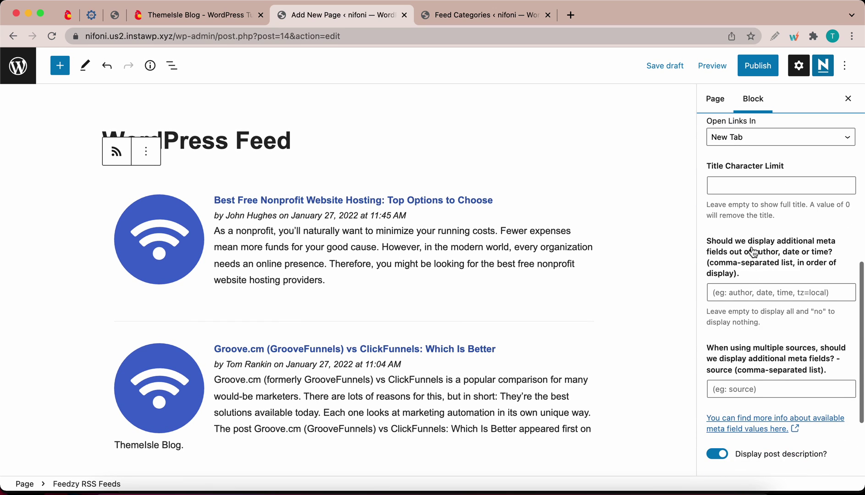
click(728, 140)
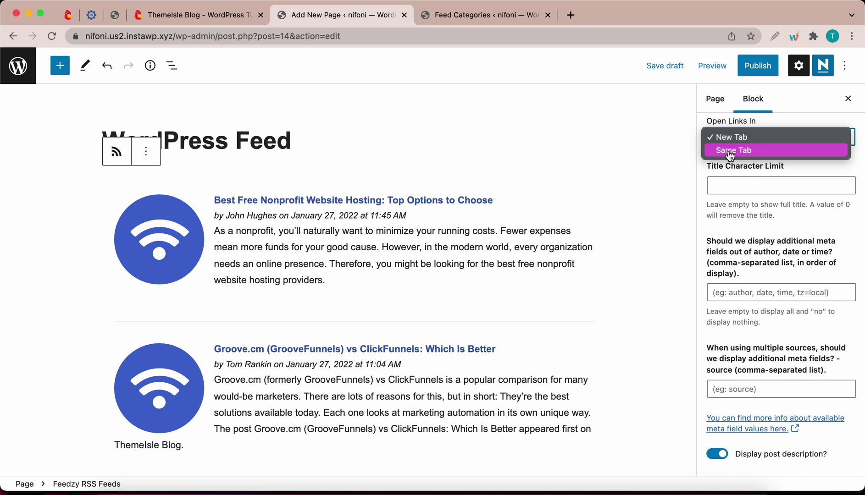
click(764, 121)
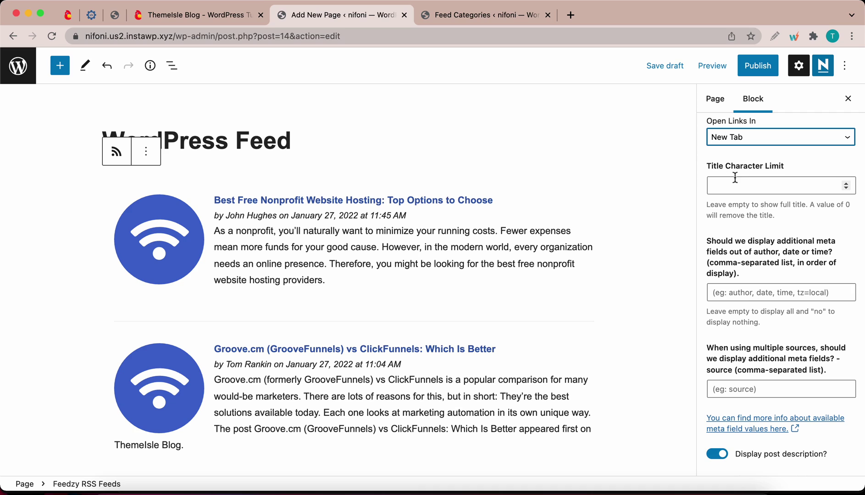
Try a title character limit of 10 for the feed items, and replace it with 100.
click(727, 184)
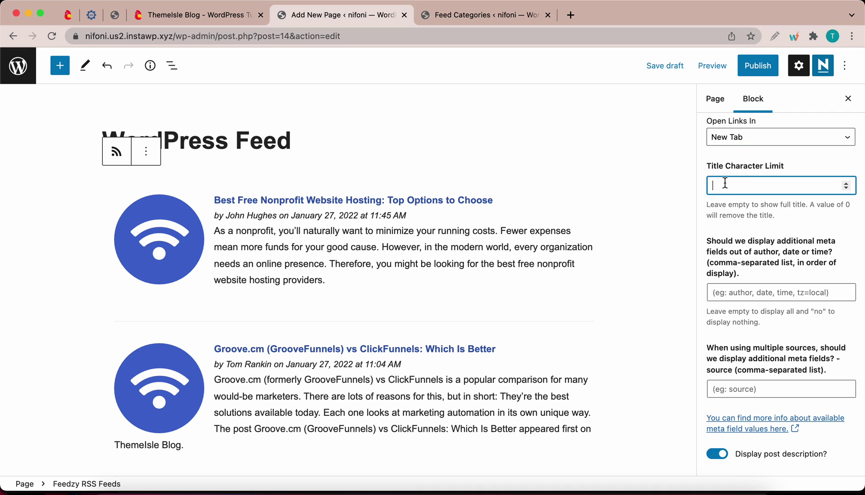
text(10)
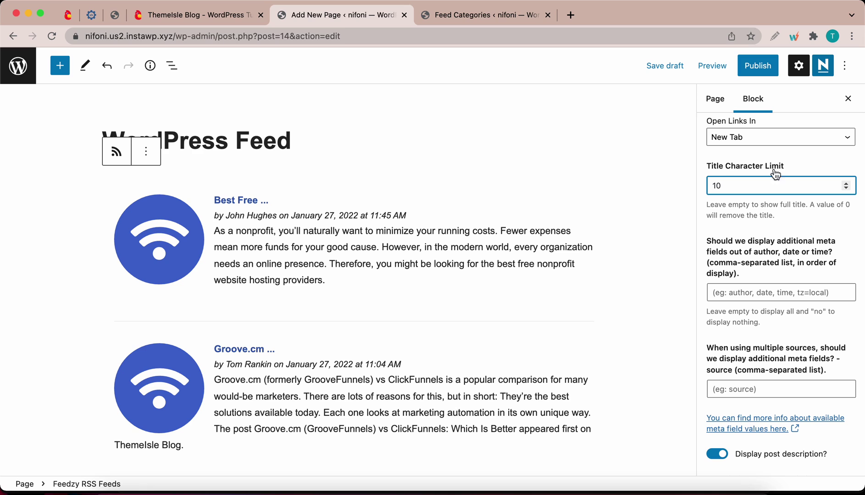
key(BackSpace)
key(BackSpace)
text(100)
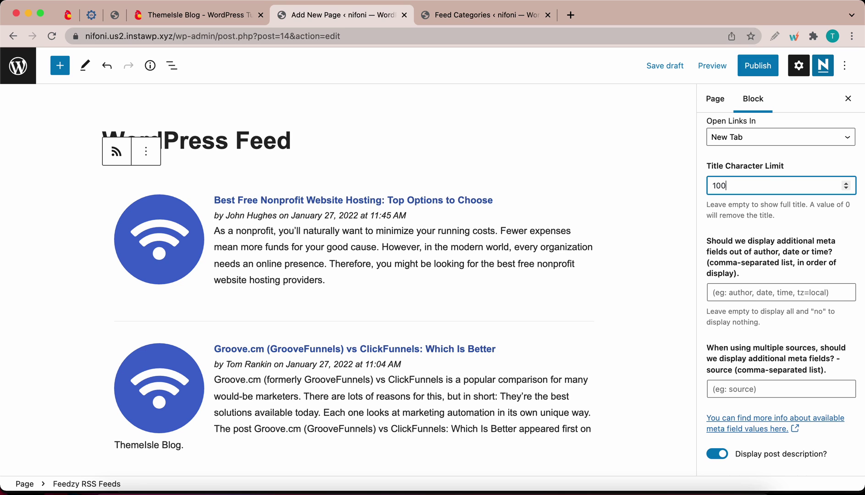
Set the additional meta fields of the feed items to "author, date".
scroll(752, 227, down, 2)
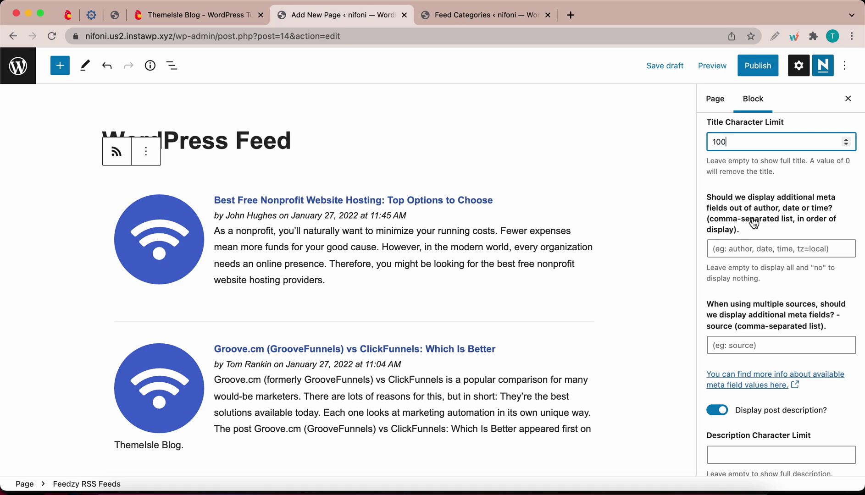
click(738, 250)
text(autho)
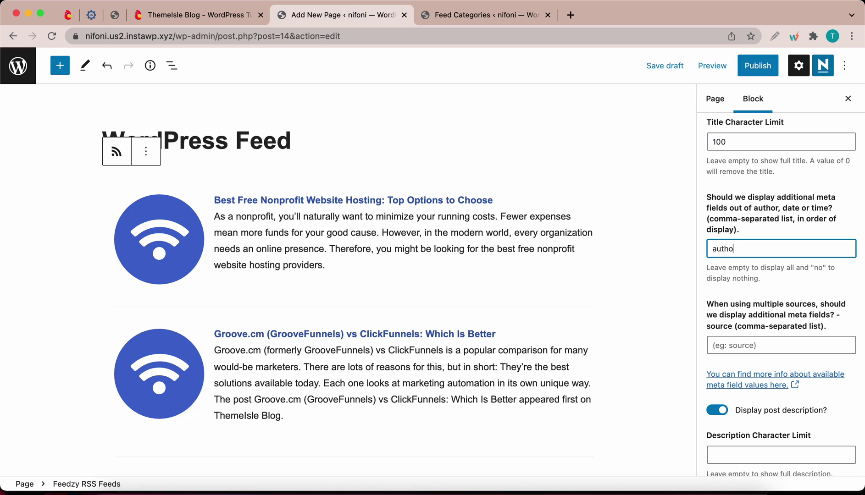
text(r)
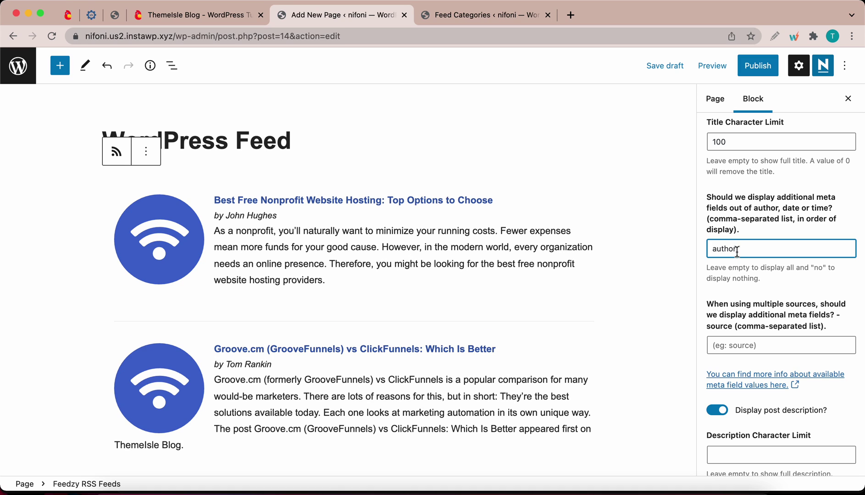
text(, date)
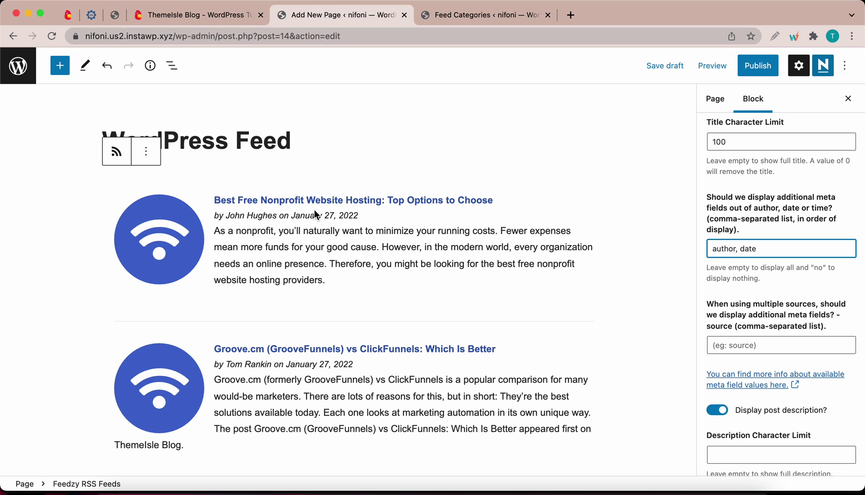
Turn the display of the post description off and back on.
scroll(757, 264, down, 2)
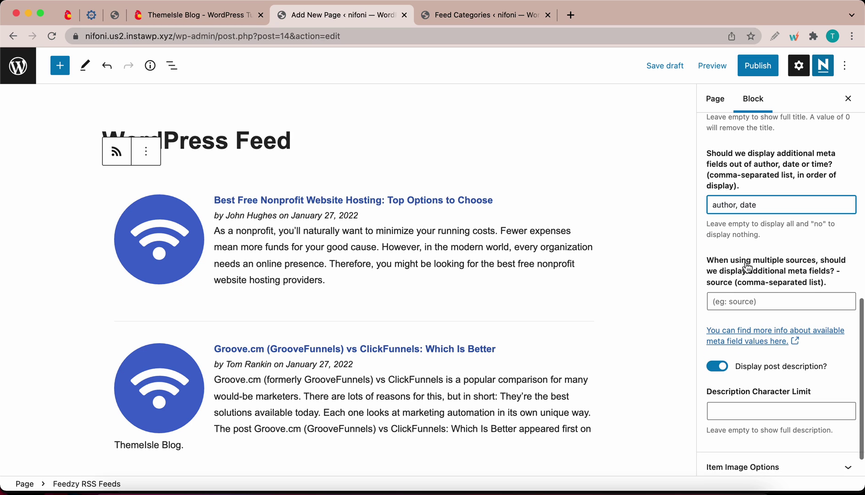
scroll(752, 266, down, 1)
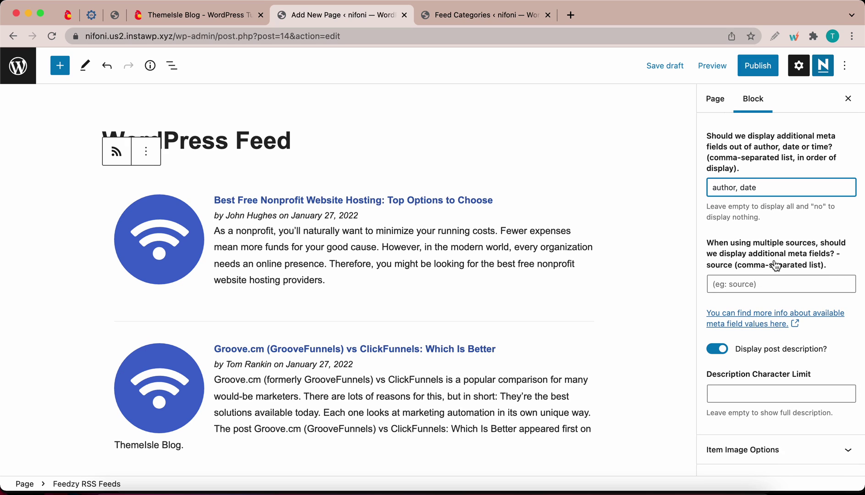
scroll(775, 266, down, 1)
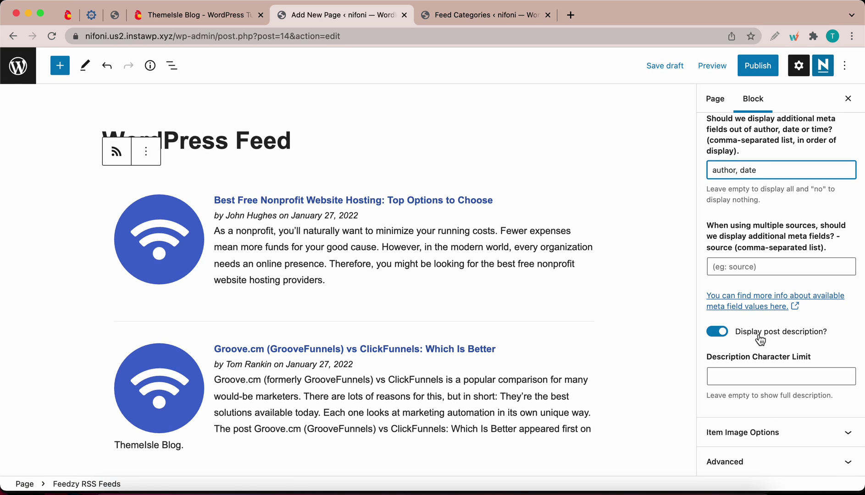
click(725, 332)
click(719, 332)
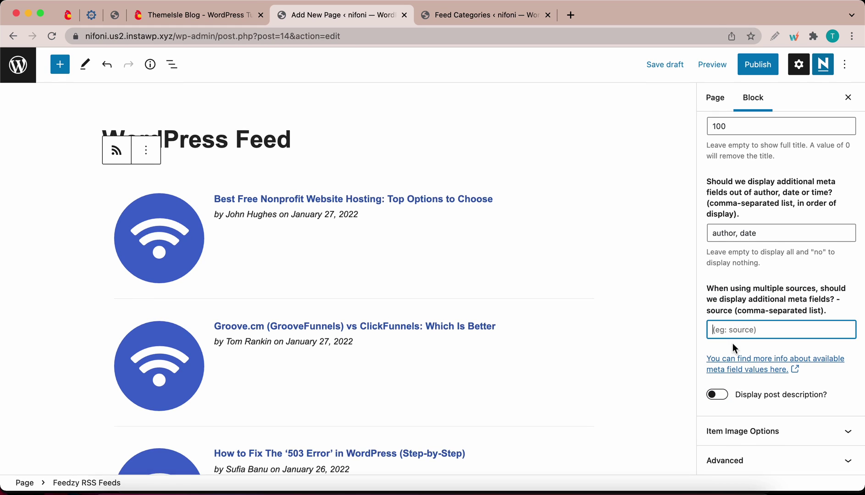
click(777, 388)
scroll(771, 387, down, 3)
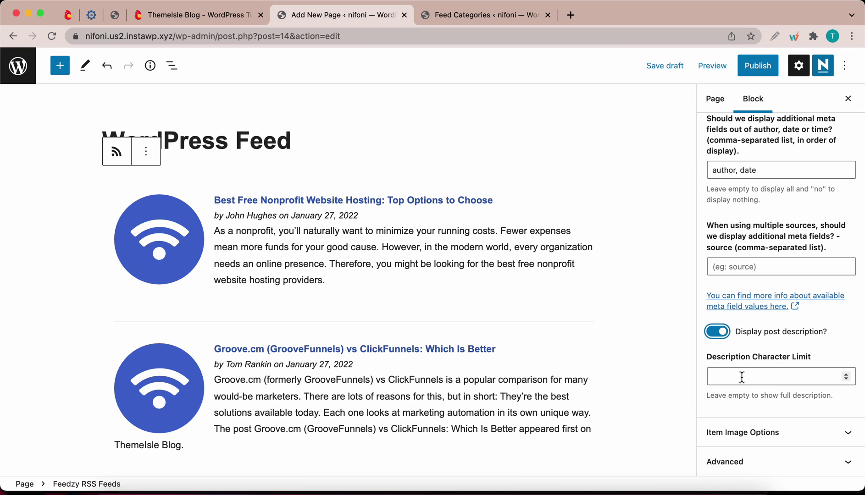
Try description character limits of 20 and 50 for the feed items, and leave the limit at 0.
click(742, 377)
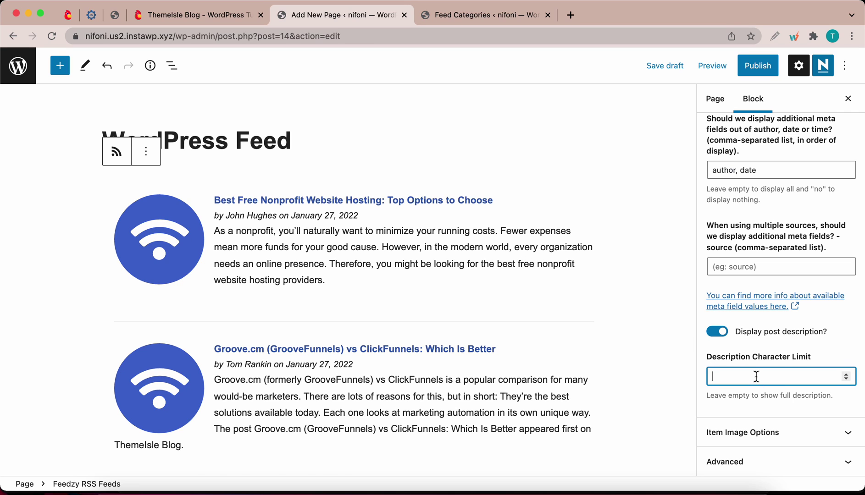
text(20)
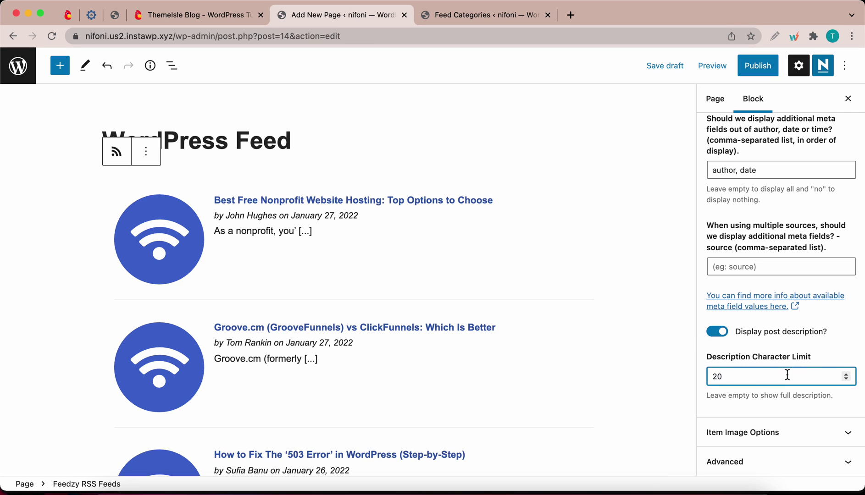
key(BackSpace)
key(BackSpace)
text(0)
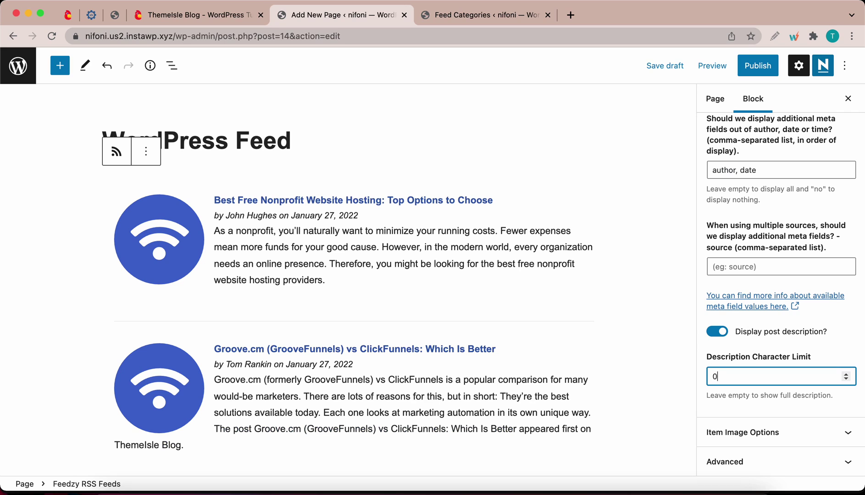
text(50)
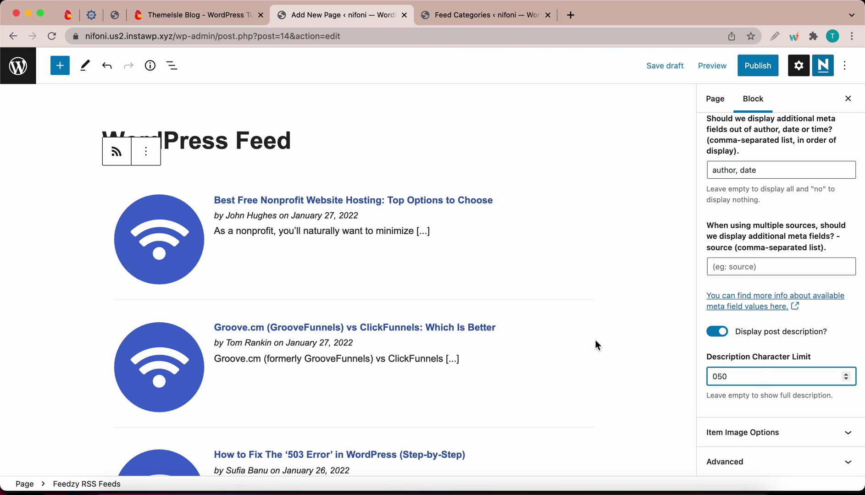
key(BackSpace)
key(BackSpace)
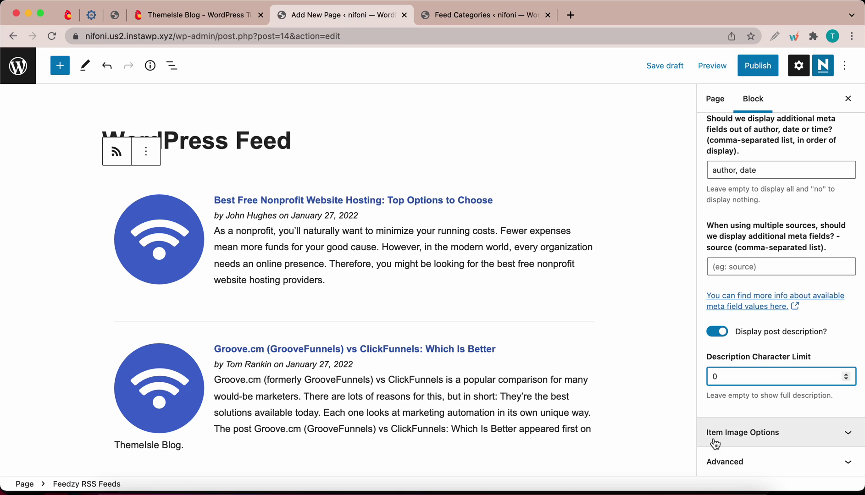
In the item image options, try the fallback-image and no-image choices, and return to "Yes (without a fallback image)".
click(734, 443)
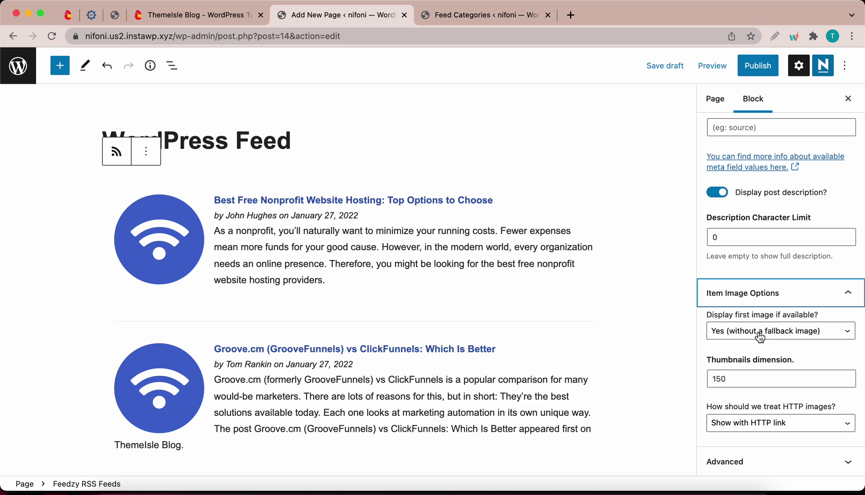
click(755, 339)
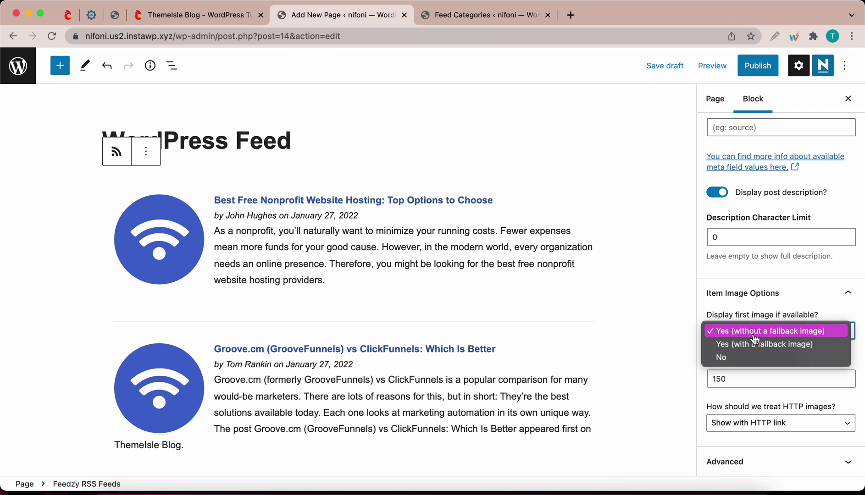
click(740, 350)
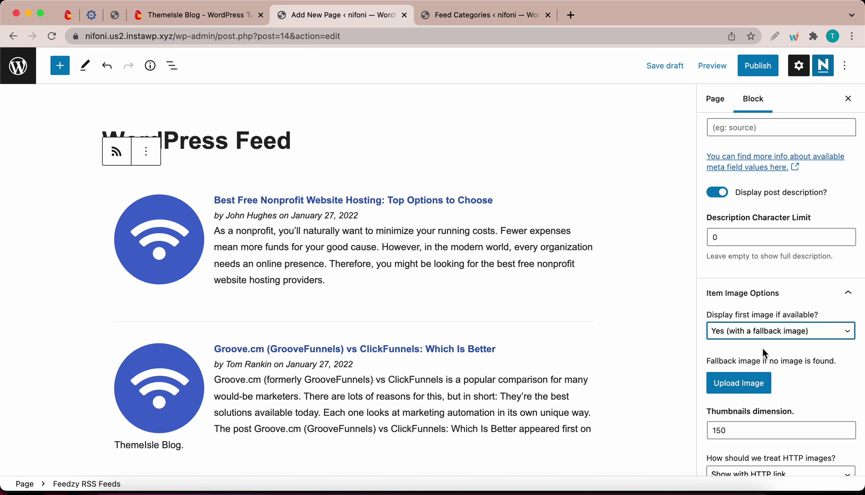
click(761, 331)
click(750, 349)
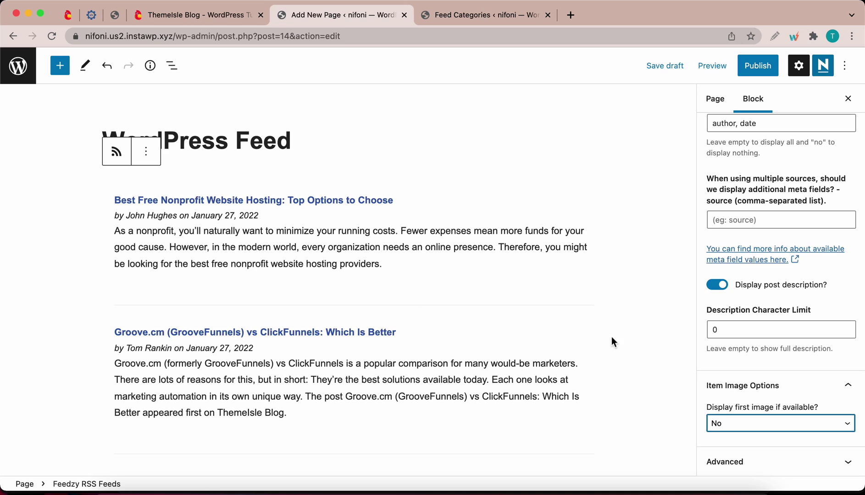
click(759, 429)
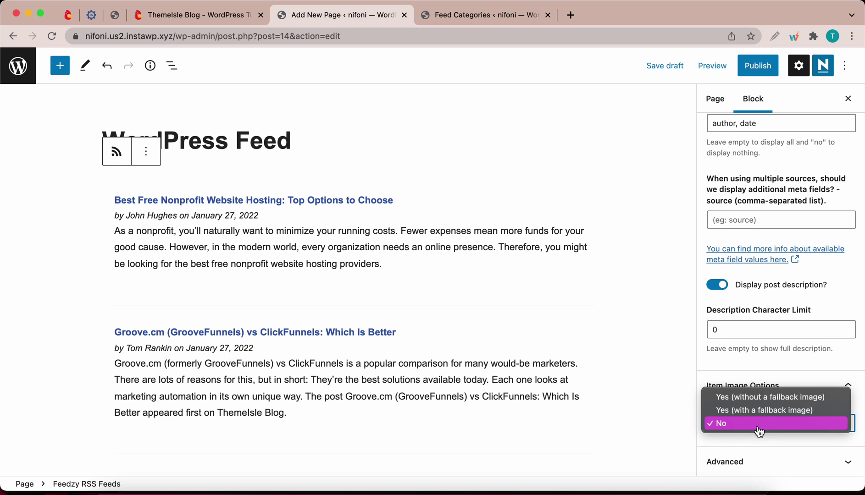
click(751, 399)
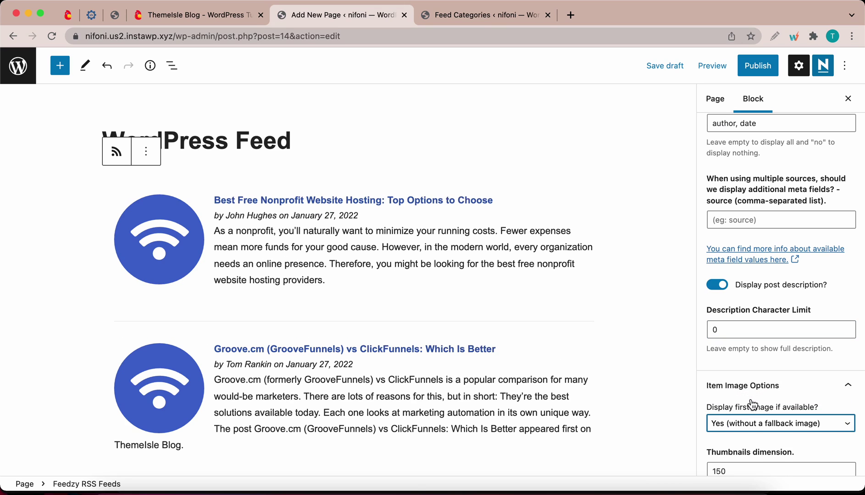
Try thumbnail dimensions of 15 and 40 for the feed images, and restore the dimension to 150.
scroll(754, 428, down, 3)
click(732, 381)
key(BackSpace)
key(BackSpace)
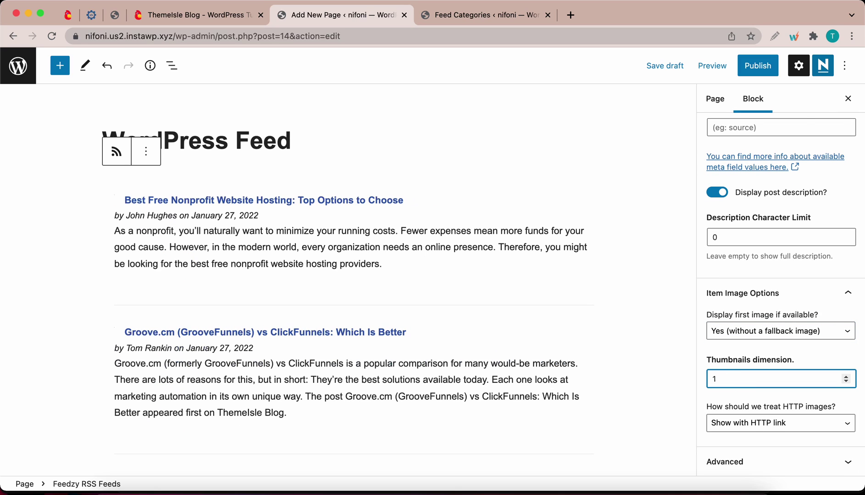
text(50)
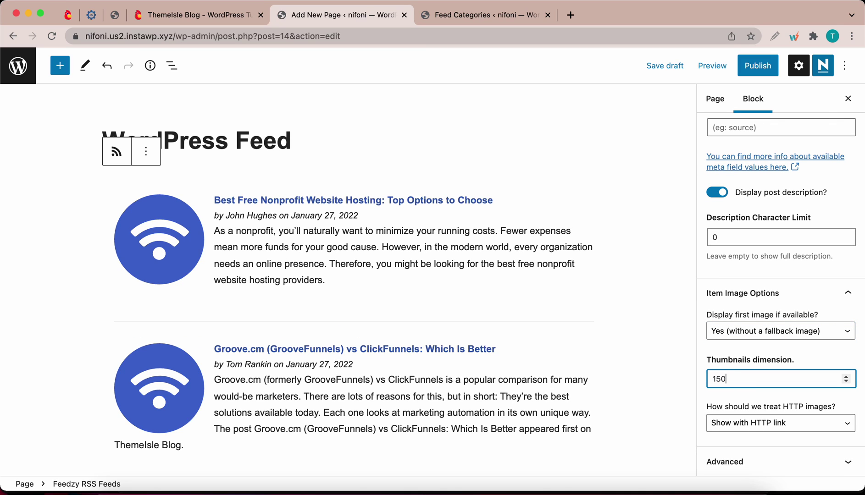
key(BackSpace)
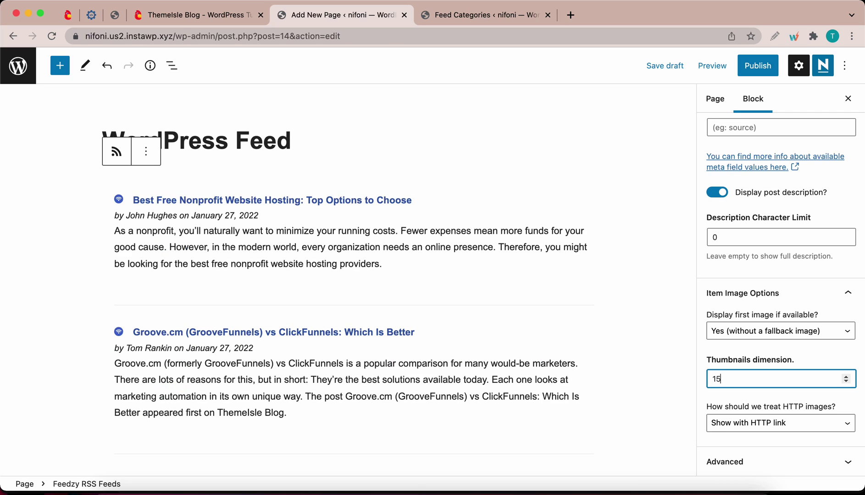
text(0)
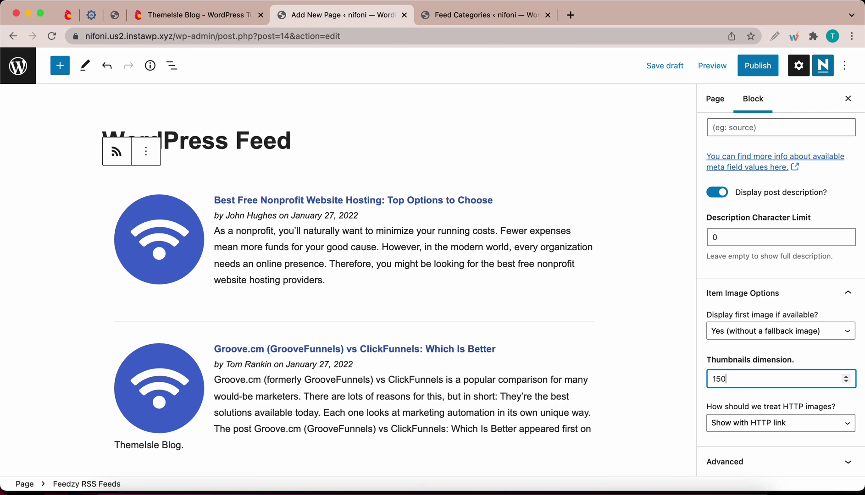
double_click(723, 377)
text(40)
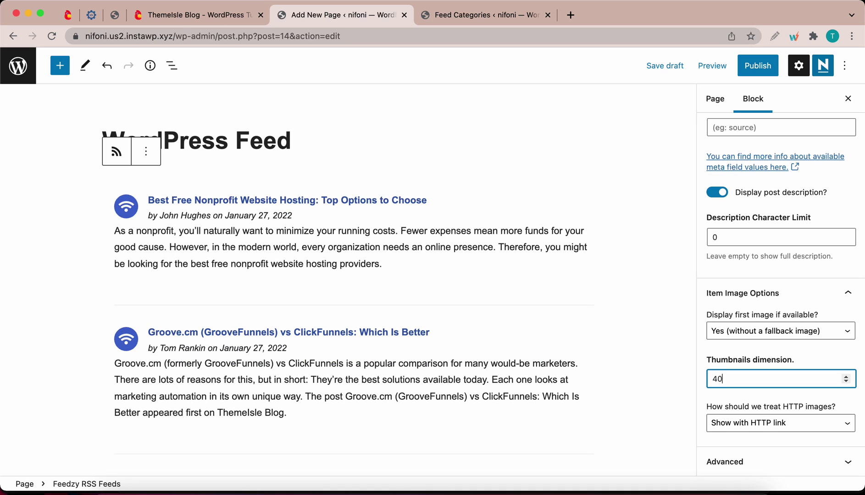
key(super+z)
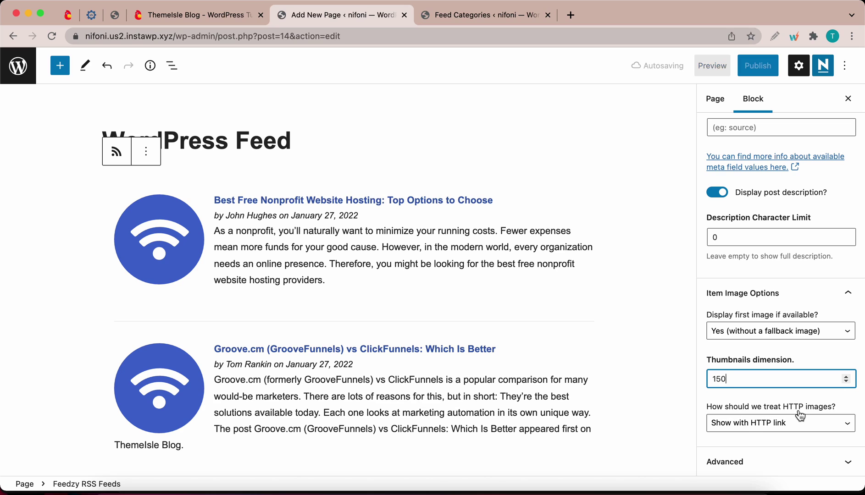
Review the choices for treating HTTP images, keeping "Show with HTTP link", and look at the block's advanced CSS class setting.
click(774, 424)
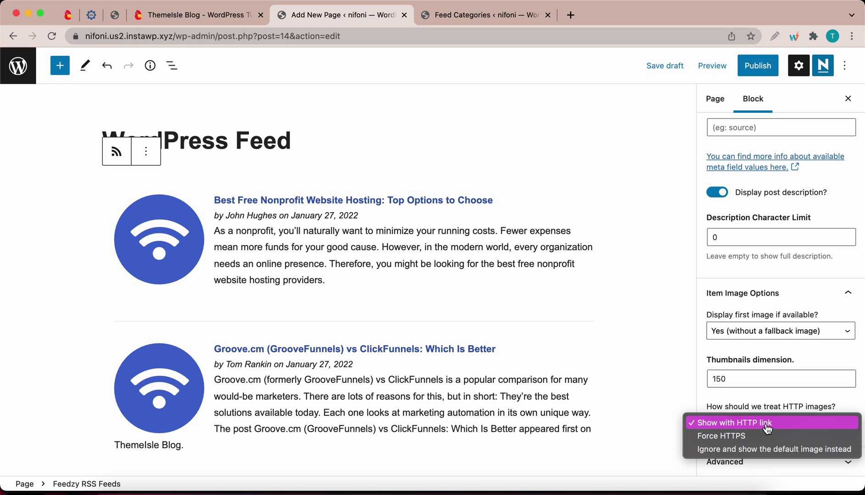
click(724, 421)
click(752, 462)
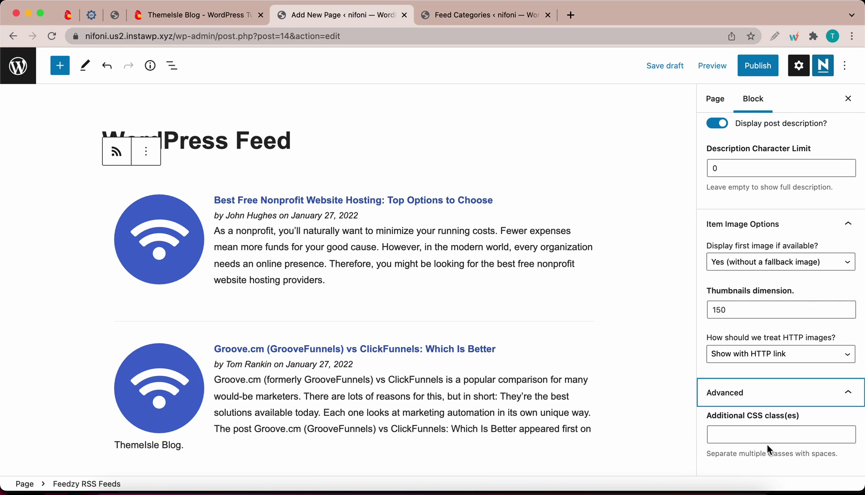
click(847, 393)
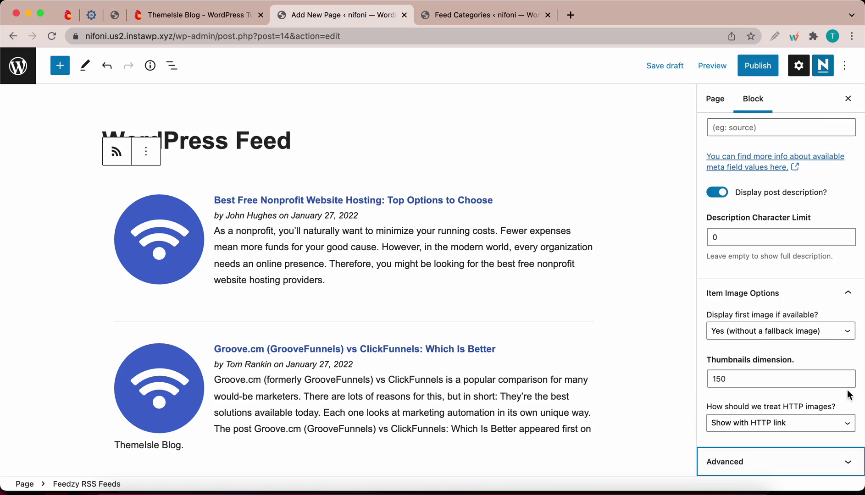
Preview the WordPress Feed page in a new tab, look through its feed items, and close the preview and Feed Categories tabs.
scroll(752, 334, up, 15)
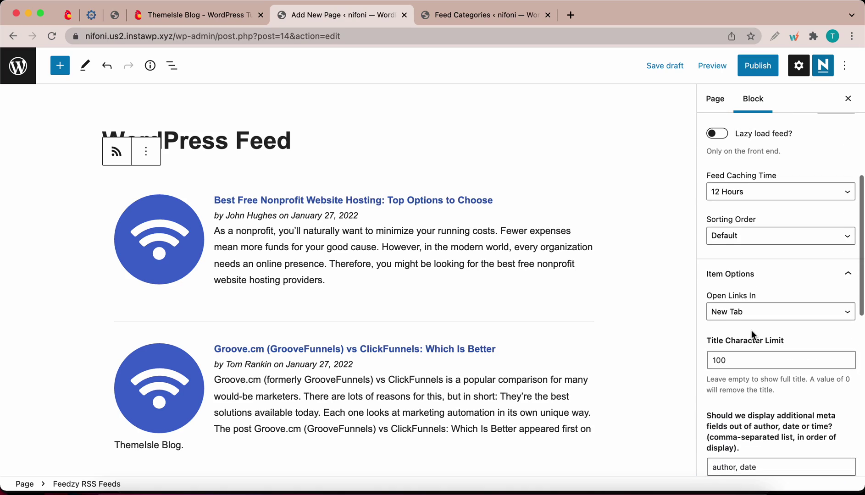
scroll(502, 352, down, 10)
scroll(501, 350, up, 8)
scroll(502, 351, up, 2)
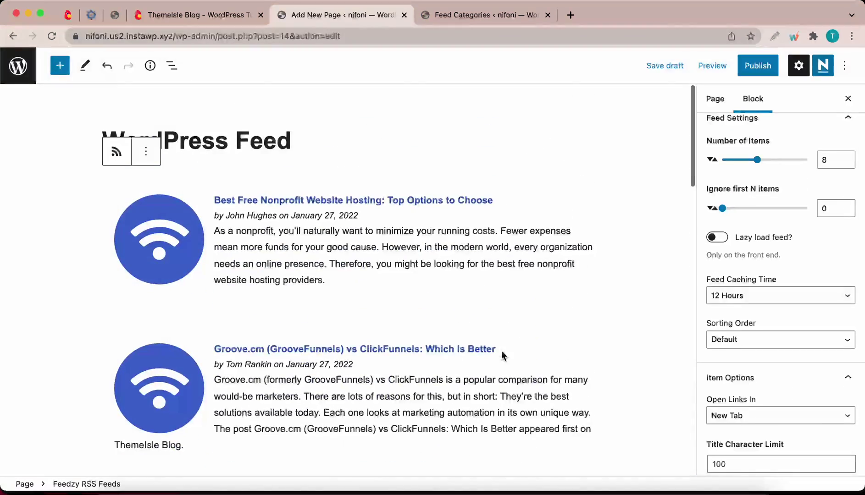
click(712, 68)
click(651, 175)
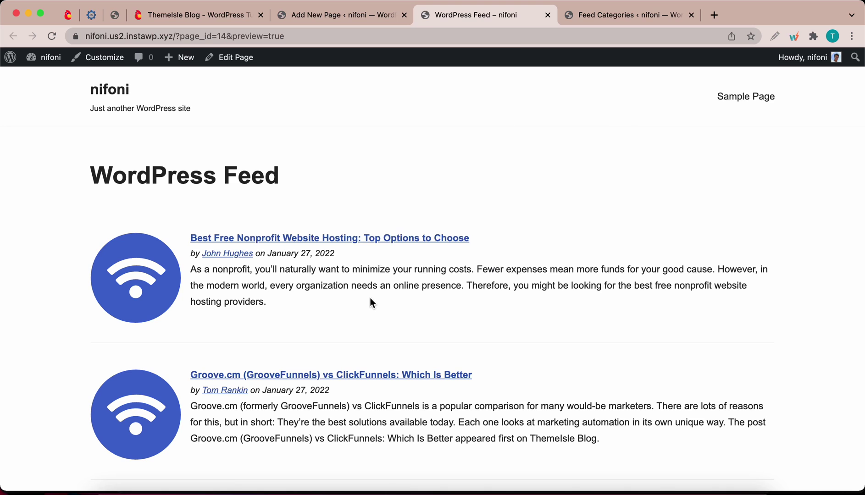
scroll(370, 299, down, 15)
scroll(369, 297, up, 15)
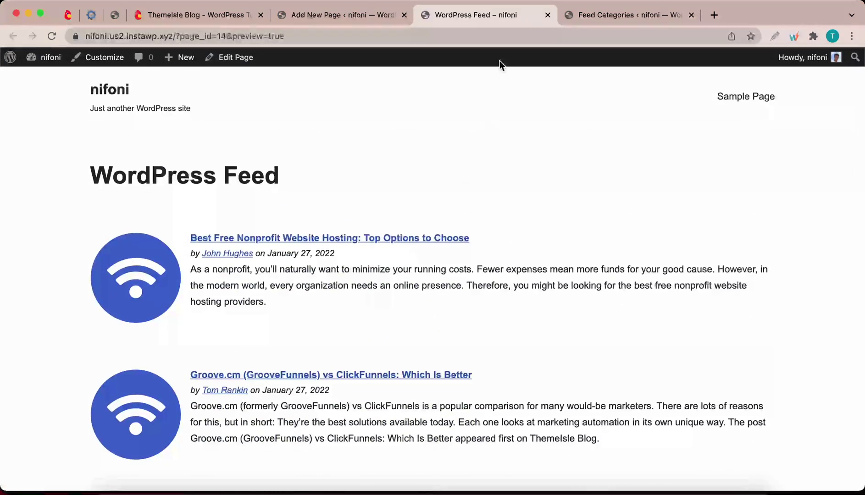
click(548, 15)
click(549, 15)
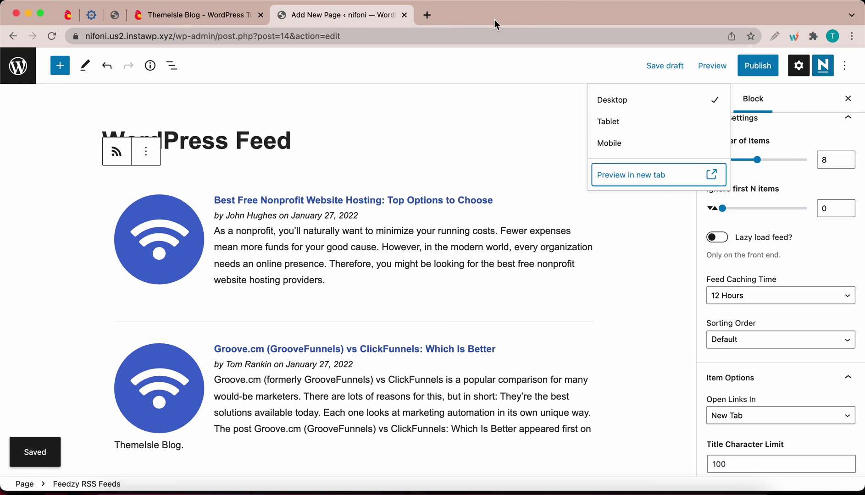
Publish the WordPress Feed page with public visibility.
click(758, 74)
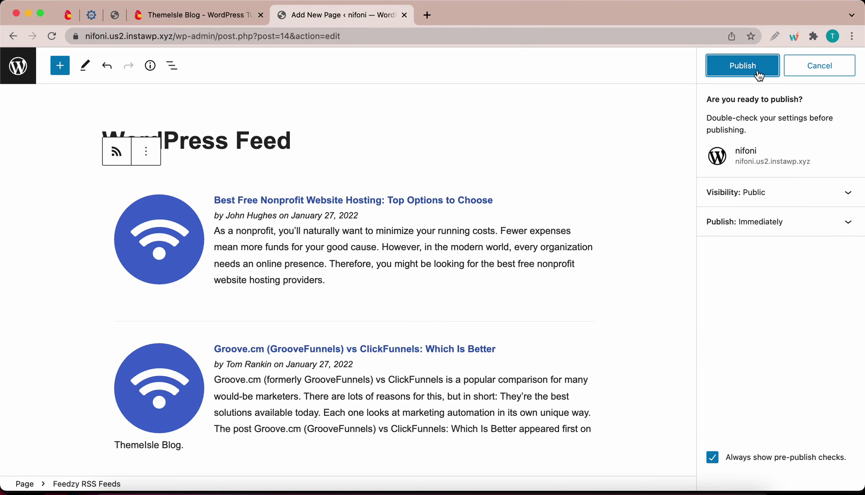
click(740, 67)
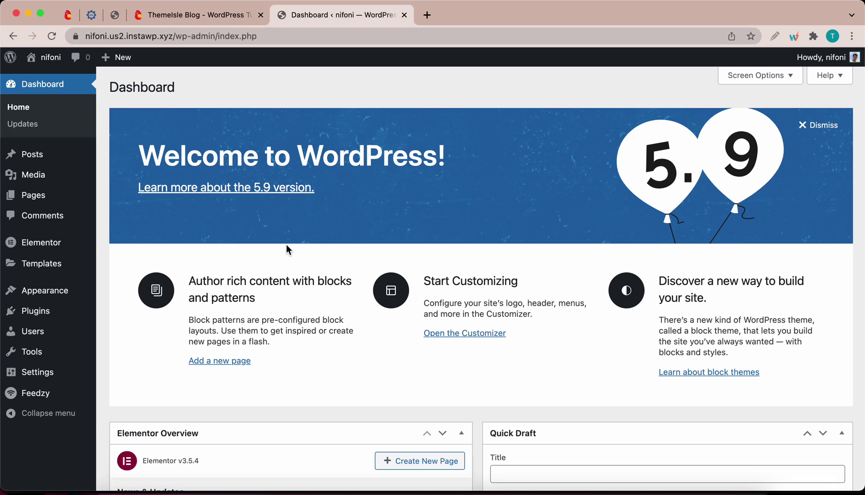
Create a new page titled "Feedzy Shortcode" and open it for editing in Elementor.
mouse_move(30, 248)
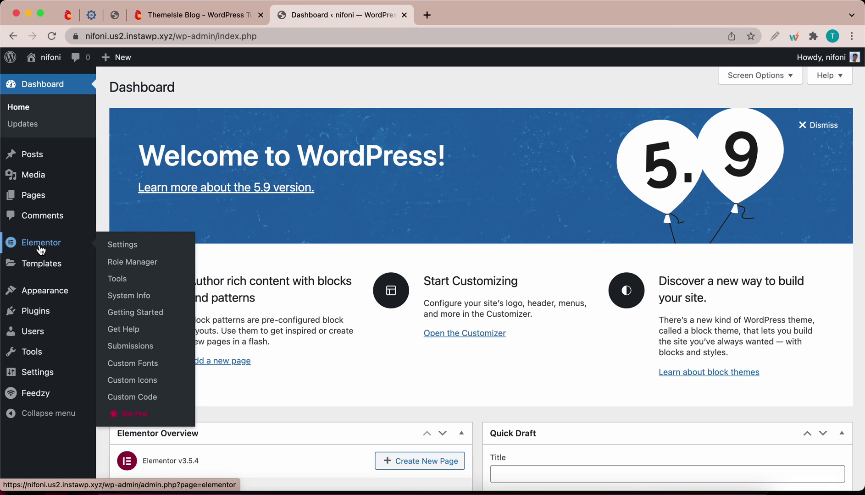
mouse_move(44, 197)
click(120, 215)
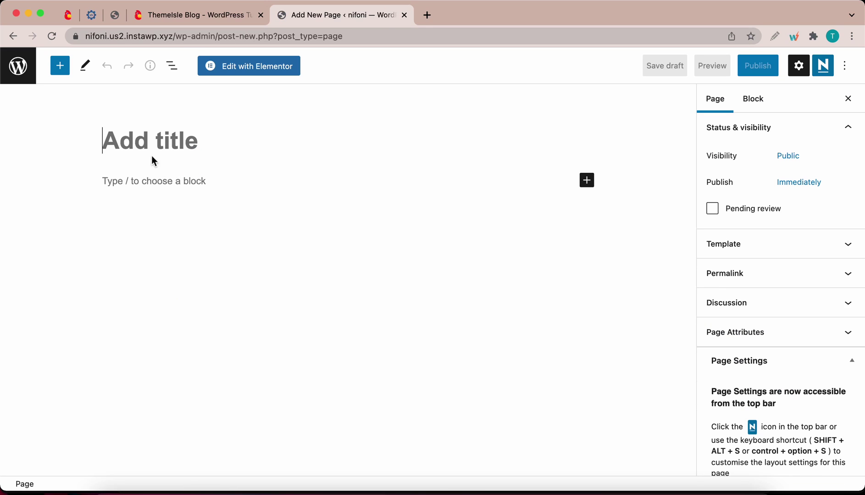
click(143, 146)
text(Feedz)
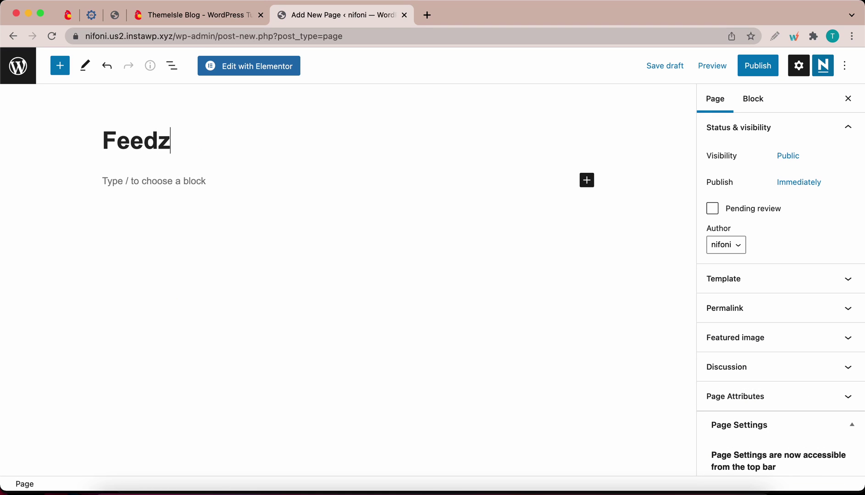
text(y Shortcode)
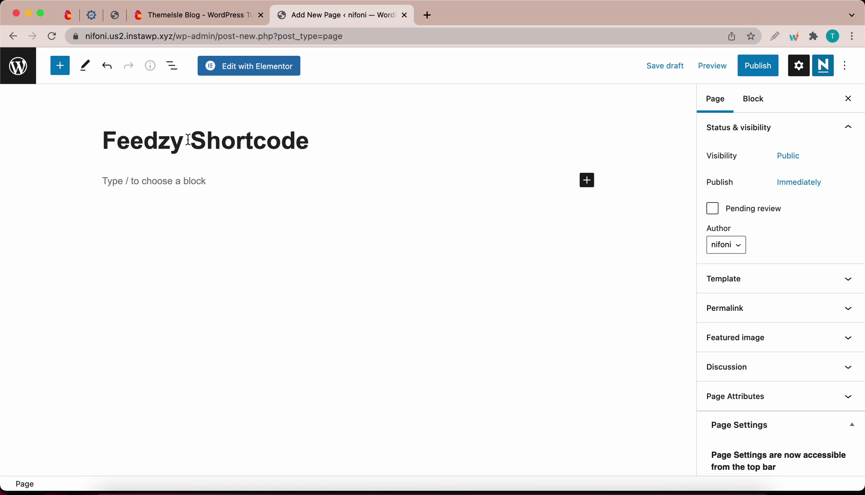
click(245, 71)
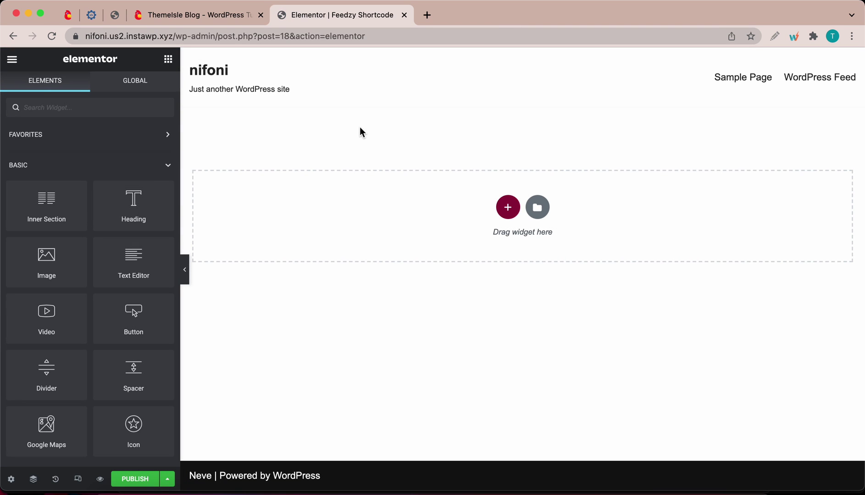
Add a three-column section with a wide middle column between two narrow ones, and return to the widget list.
click(509, 208)
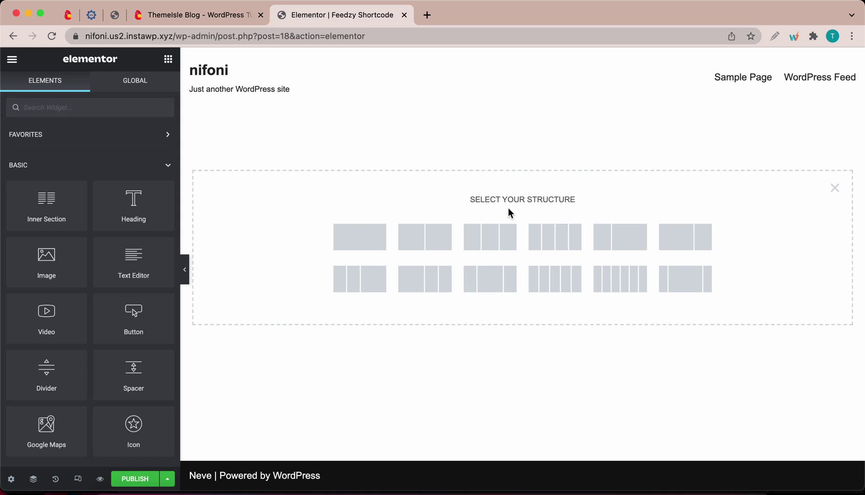
click(682, 279)
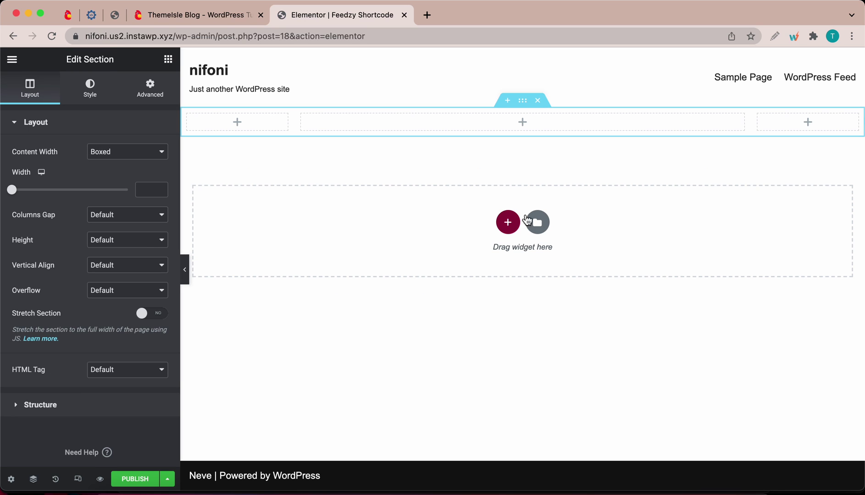
click(168, 61)
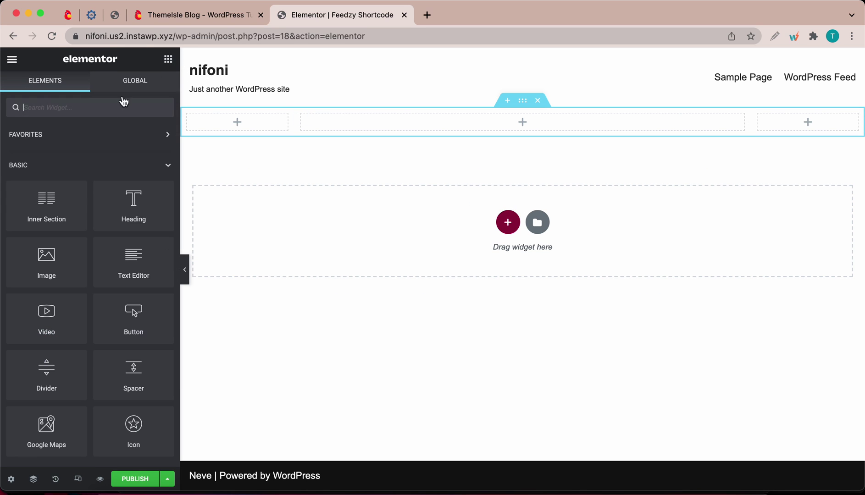
Find the Shortcode widget by searching for "short" and place it in the wide middle column.
click(30, 100)
text(short)
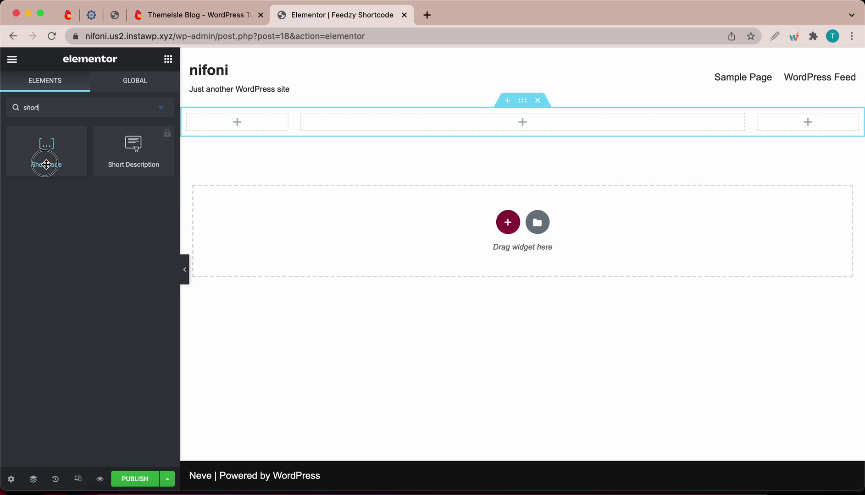
drag(46, 164, 409, 129)
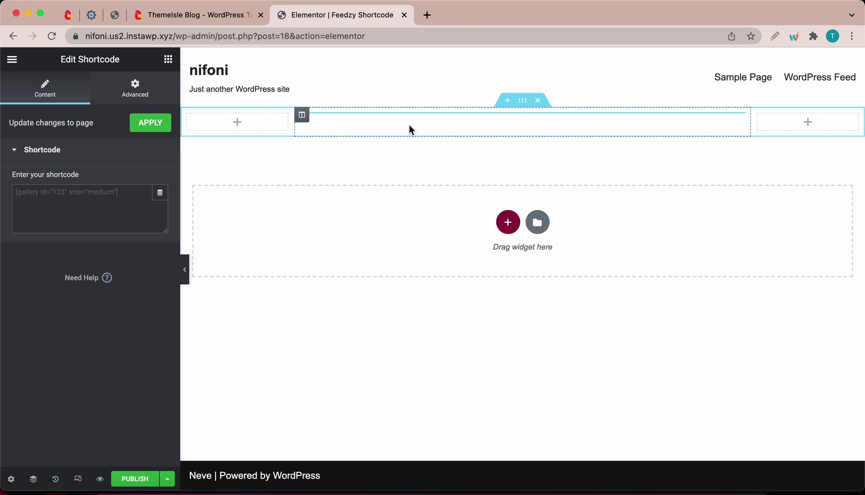
click(111, 195)
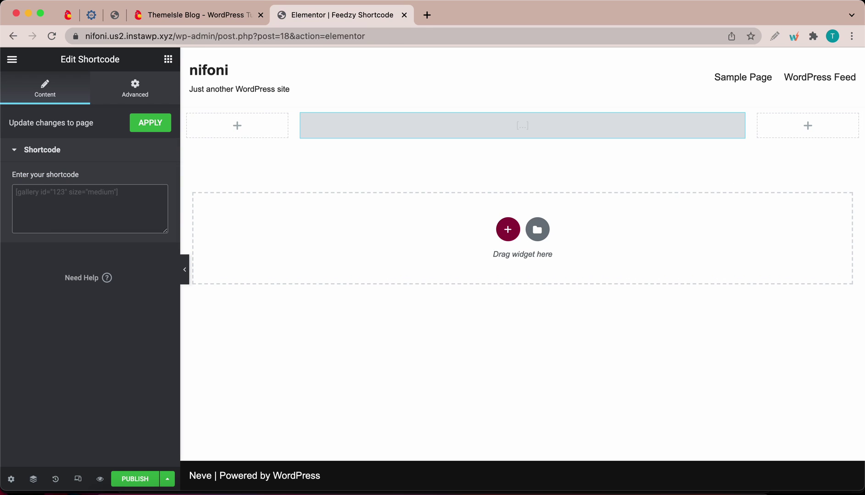
text([)
text(feedzy-rss)
text(])
text(feeds)
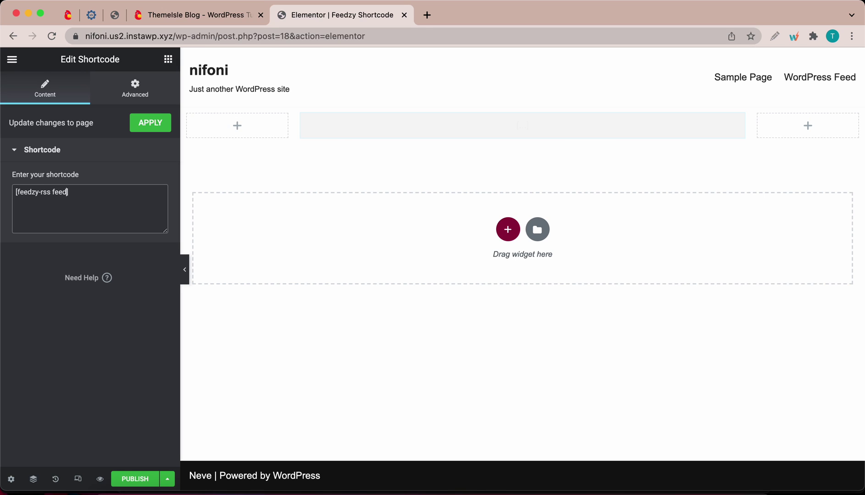
text(=")
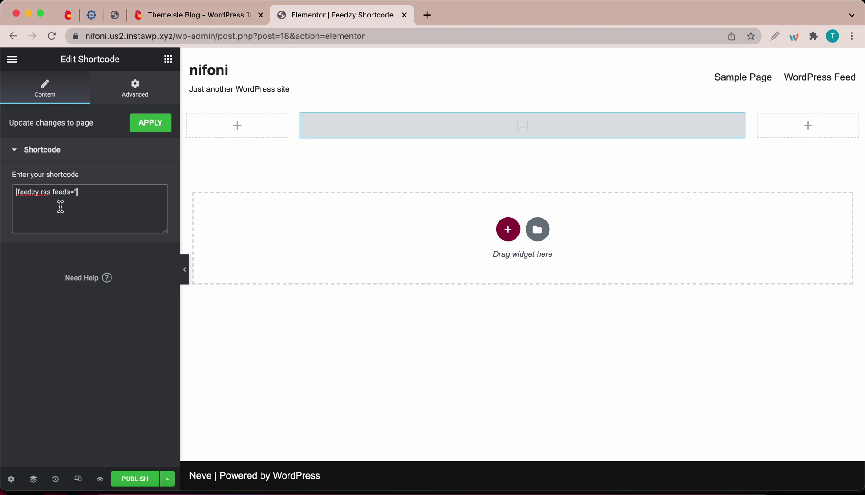
click(77, 193)
text(https://themeisle.com/blog/)
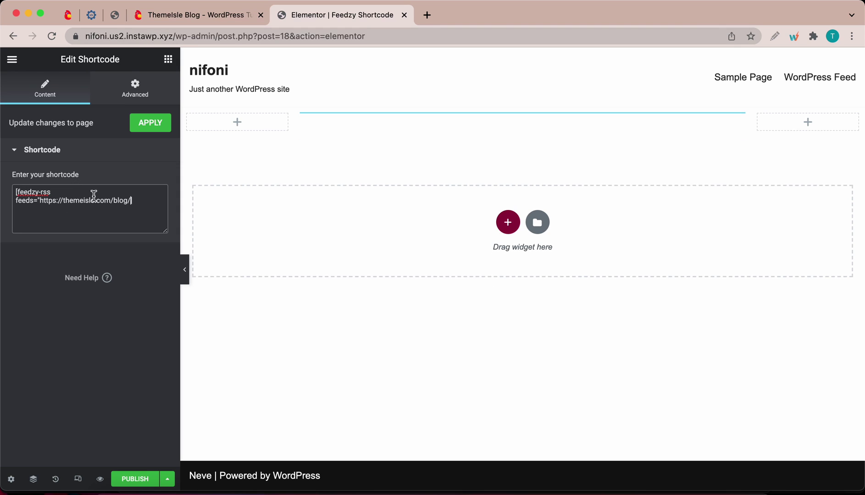
text(feed)
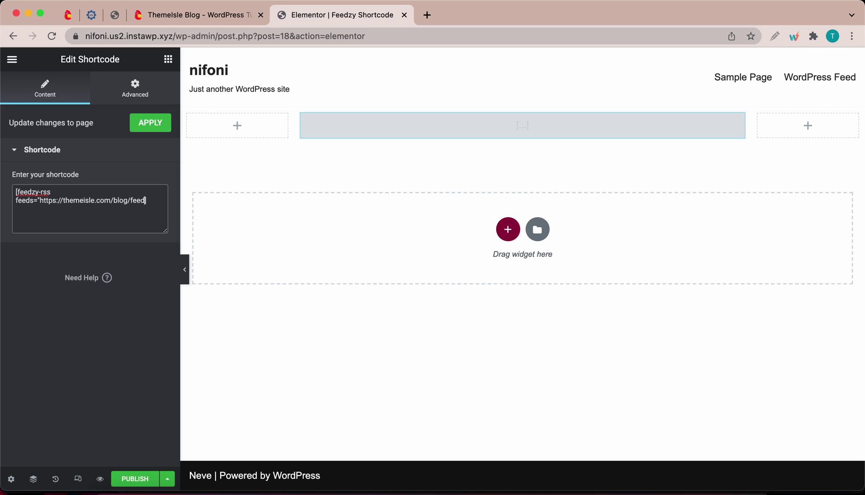
text(")
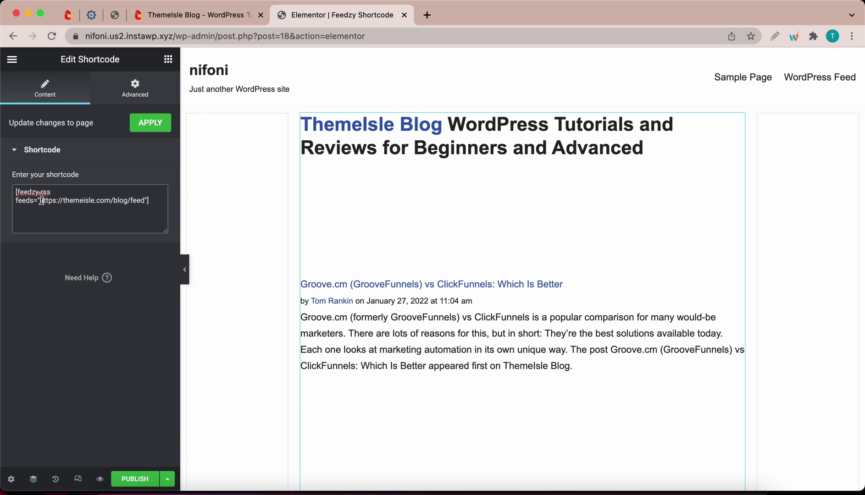
Replace the feed URL in the shortcode with the feed category "wordpress", giving [feedzy-rss feeds="wordpress"].
click(132, 201)
drag(40, 200, 145, 203)
key(BackSpace)
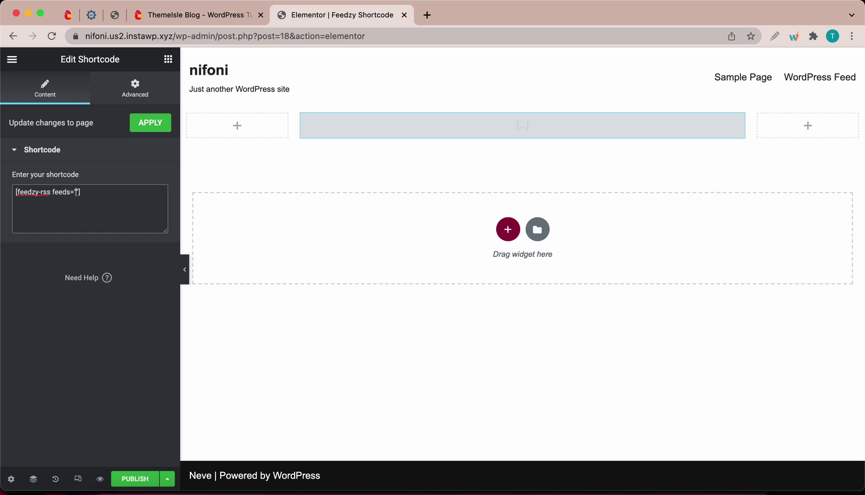
text(wordpres)
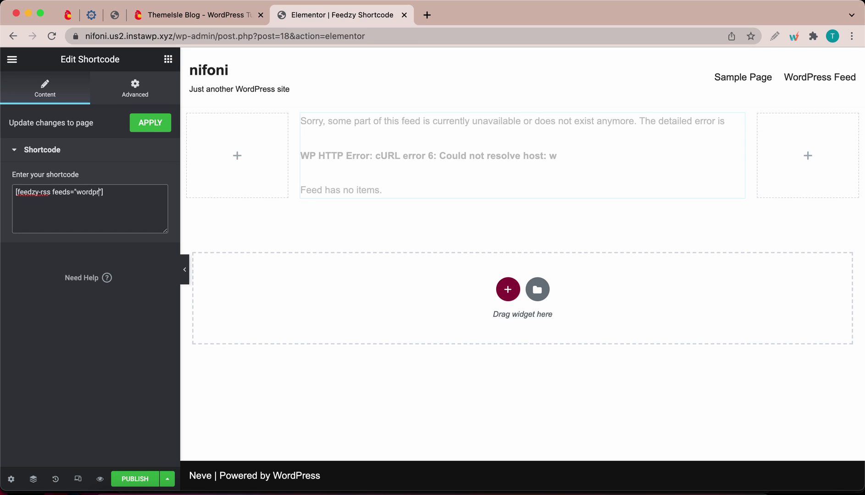
text(s)
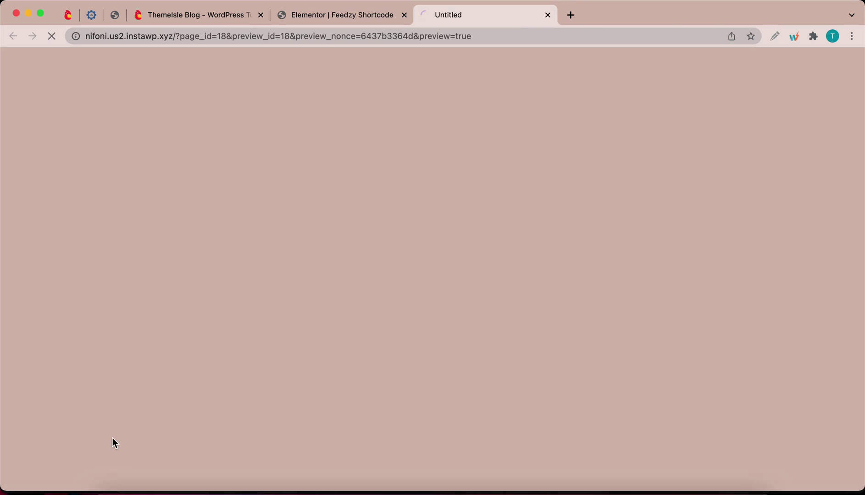
Look through the feed items in the Feedzy Shortcode page preview and return to the Elementor editor.
scroll(264, 421, down, 5)
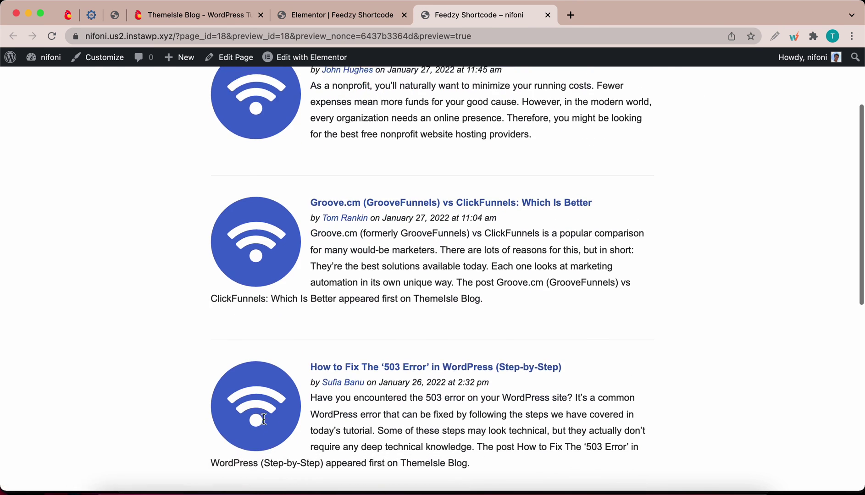
scroll(266, 401, up, 4)
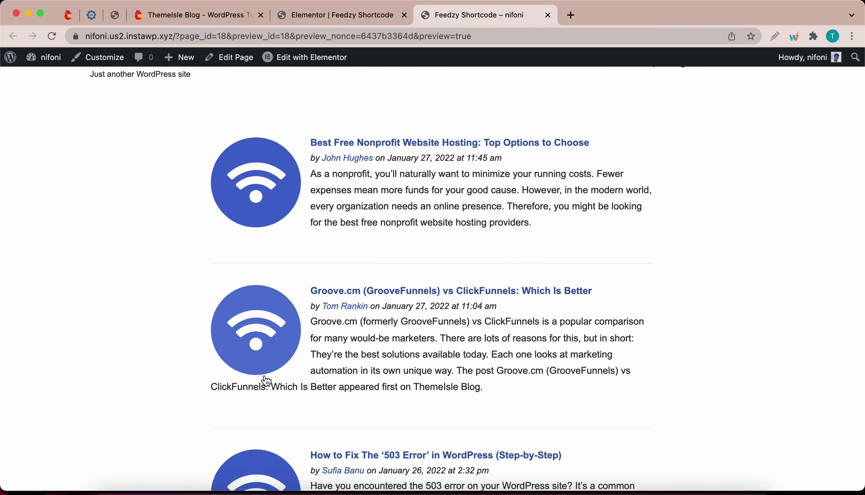
click(310, 20)
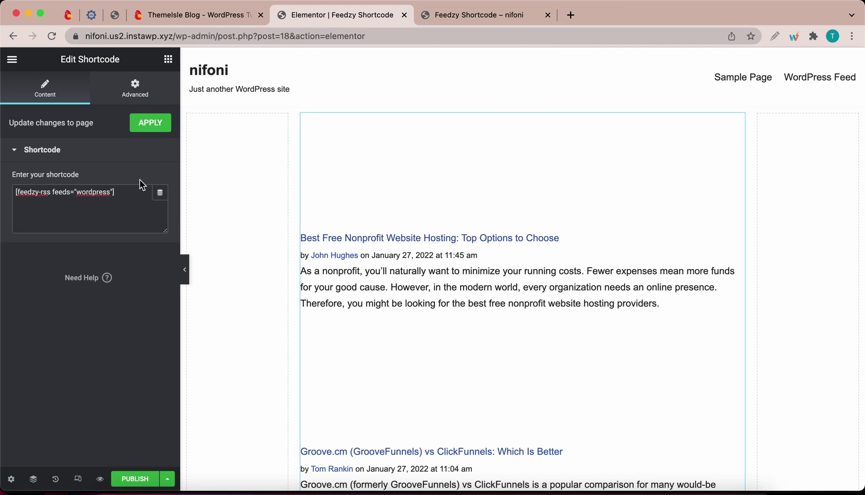
Apply the shortcode changes to the page and reopen the Shortcode widget with its shortcode text ready for editing.
click(149, 128)
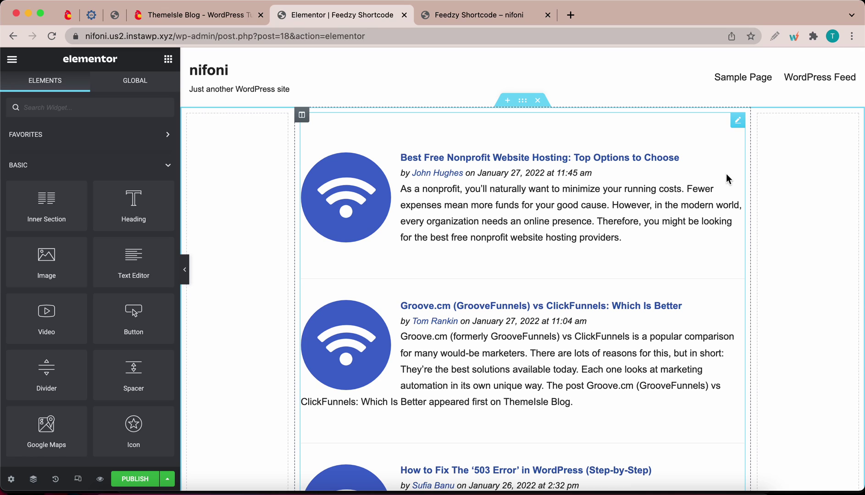
click(738, 121)
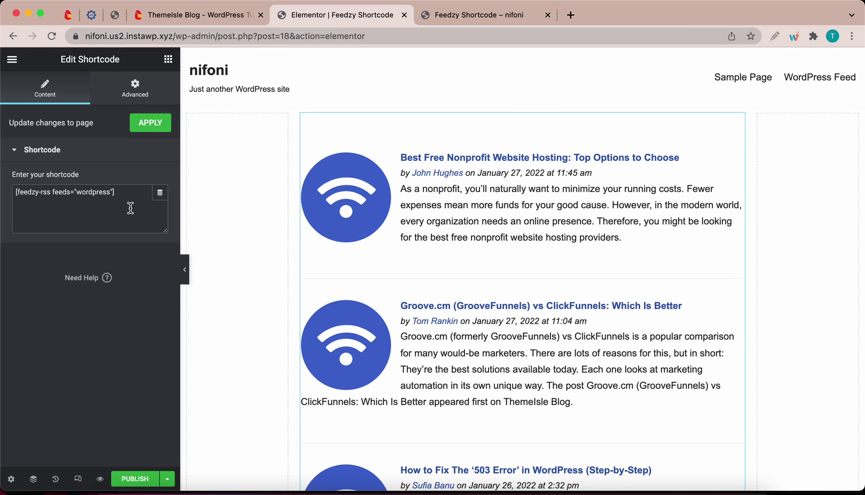
click(125, 192)
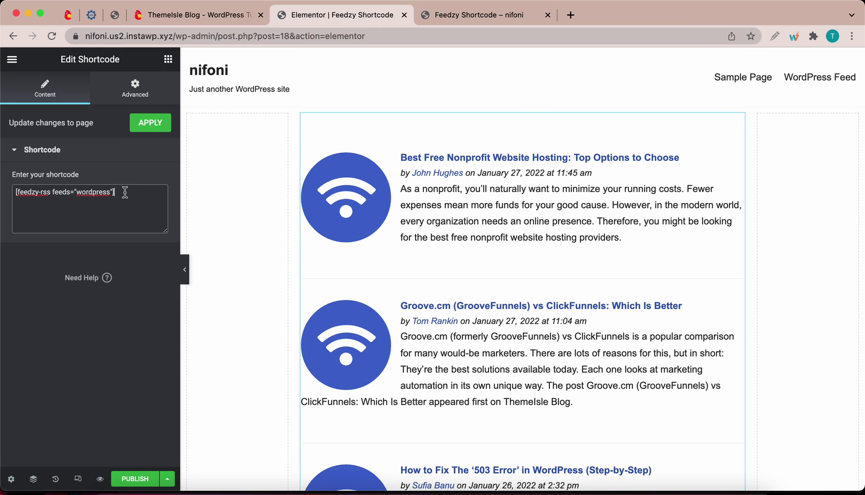
Switch to the Themeisle shortcode documentation and read the basic shortcode and Example 2 with its additional parameters.
click(68, 15)
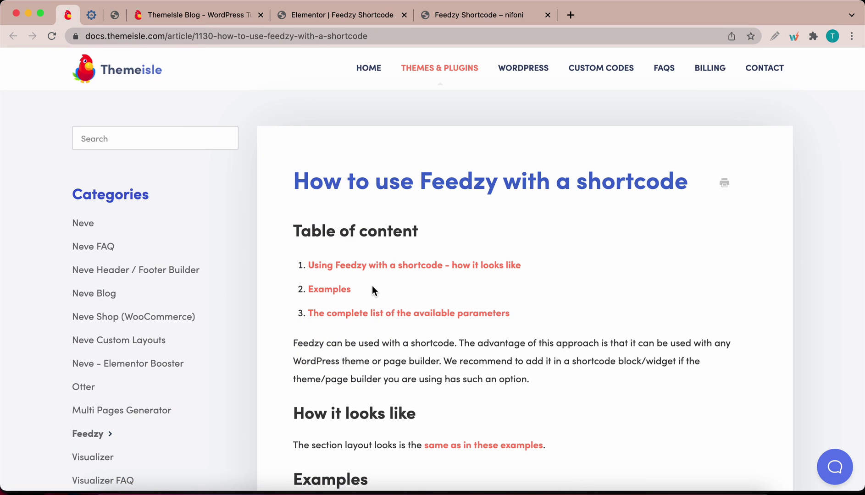
scroll(372, 289, down, 6)
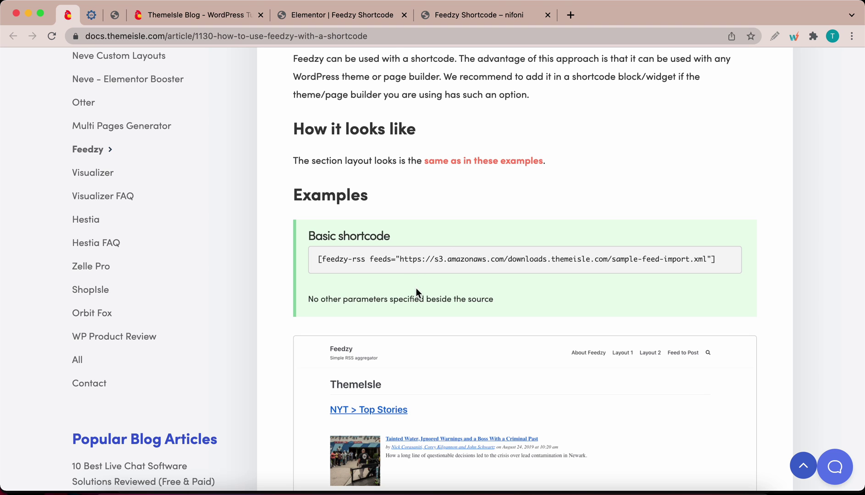
scroll(417, 294, down, 2)
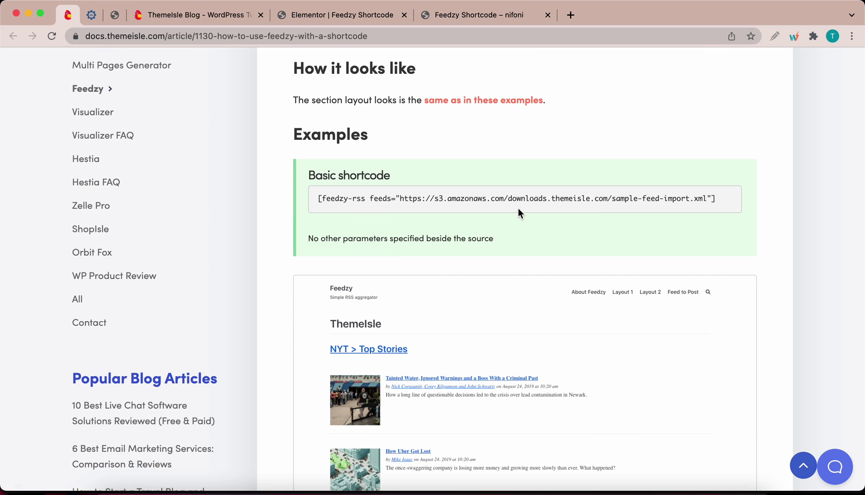
scroll(503, 244, down, 9)
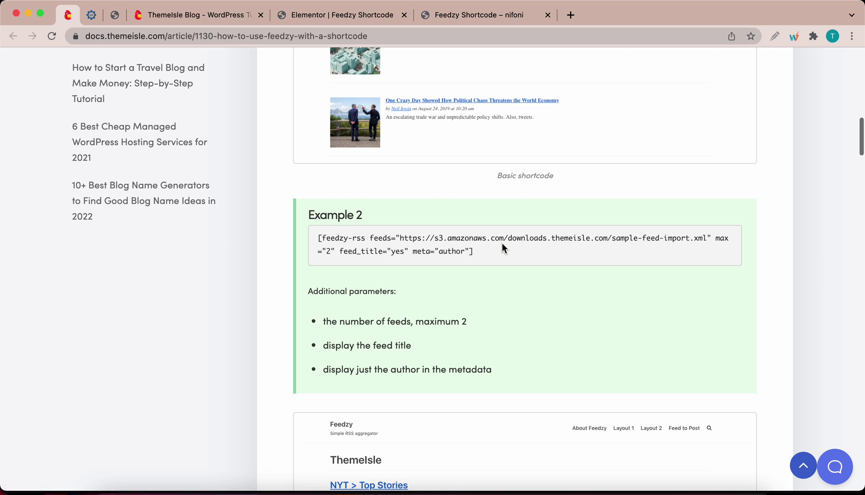
scroll(503, 248, down, 1)
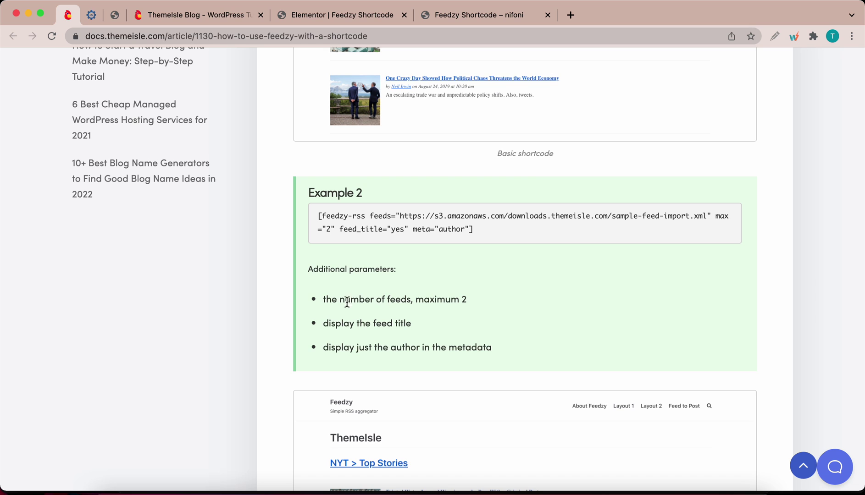
scroll(429, 303, down, 10)
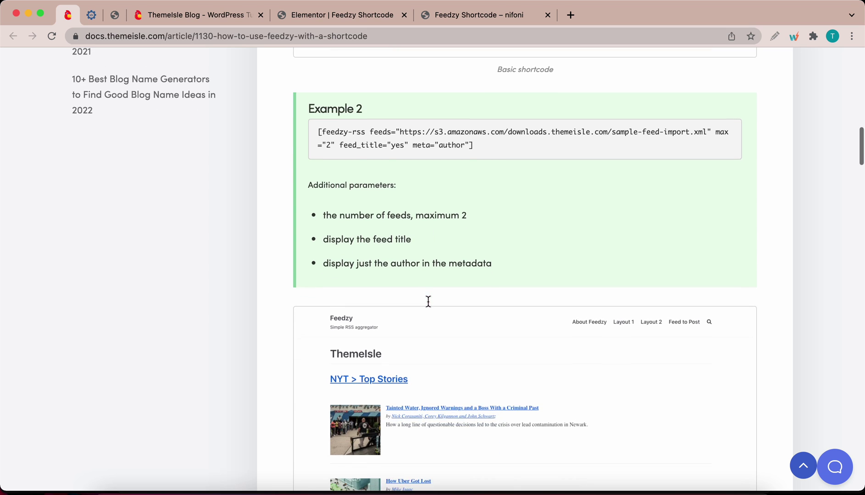
scroll(429, 255, up, 7)
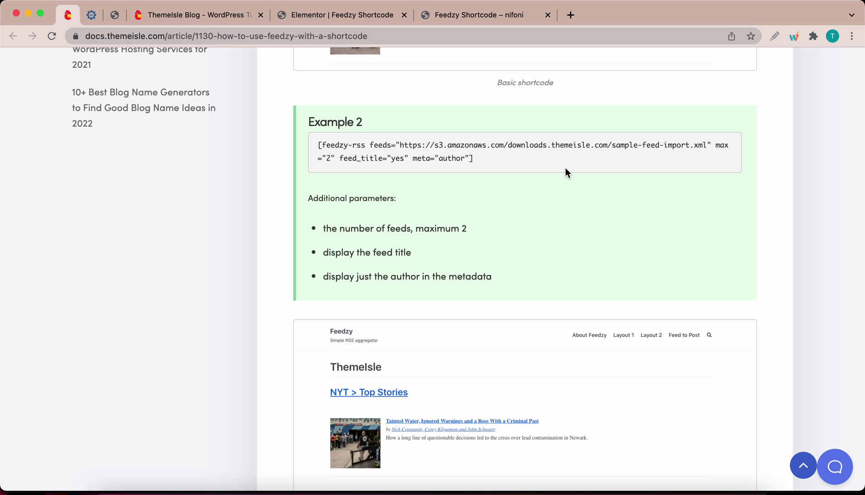
Return to the Elementor editor and add the parameter max="2" after feeds="wordpress" in the shortcode.
click(368, 16)
scroll(454, 242, down, 8)
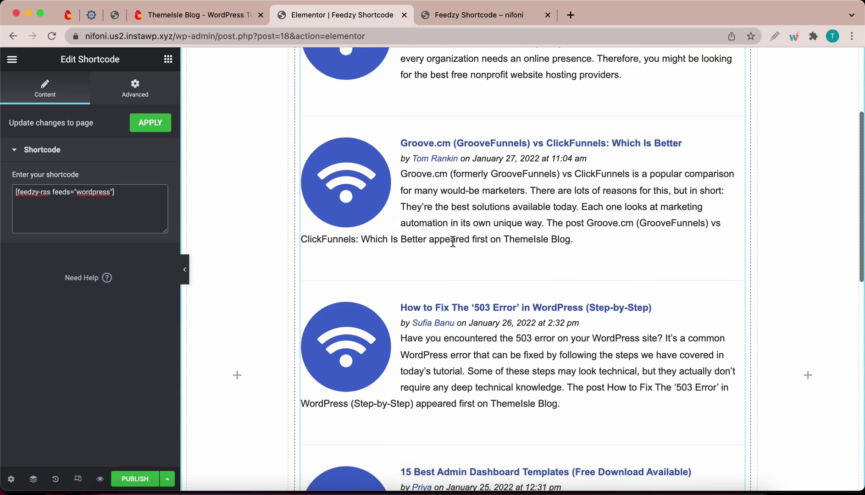
scroll(453, 243, up, 8)
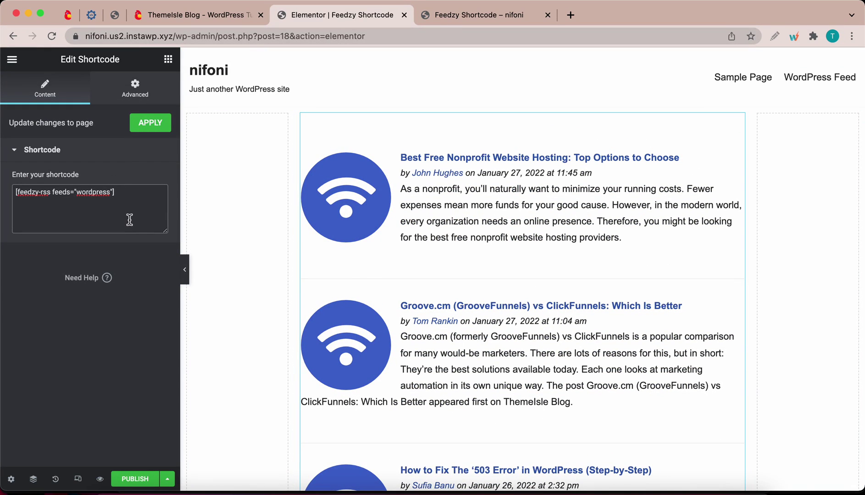
text(max="2)
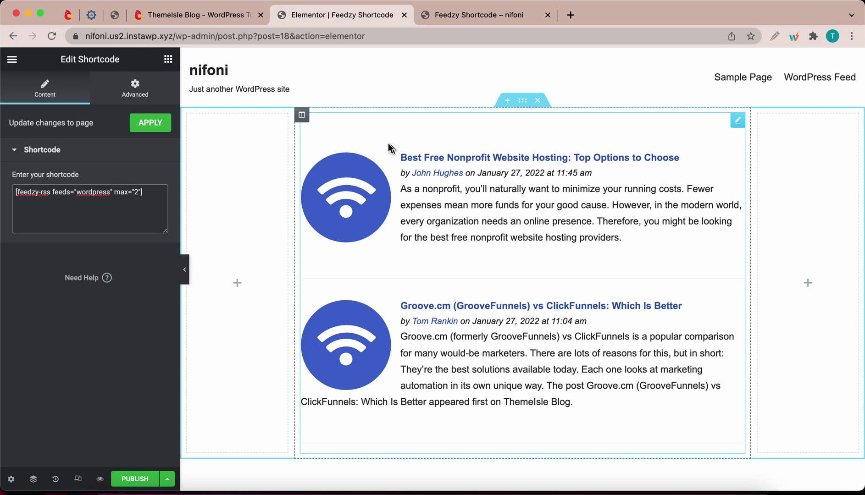
Examine the documentation's complete list of shortcode parameters, from feed source to item image and other options, and return to Elementor.
click(68, 14)
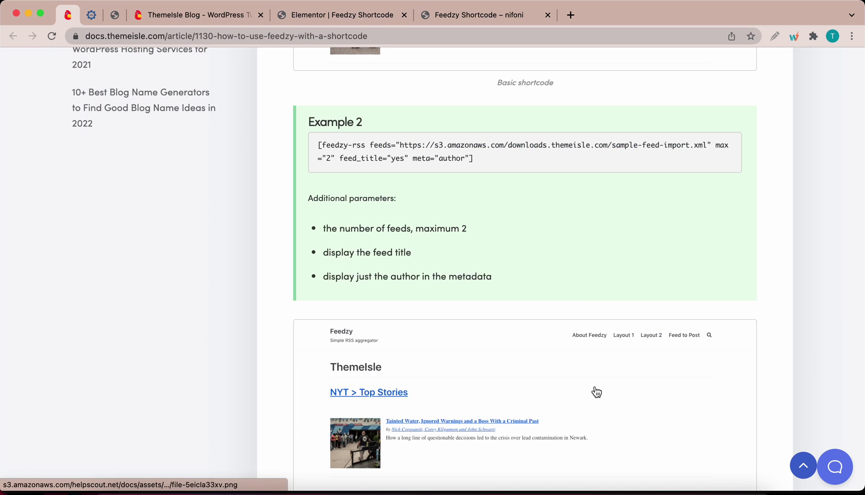
scroll(596, 392, down, 20)
scroll(593, 386, down, 3)
scroll(594, 386, up, 5)
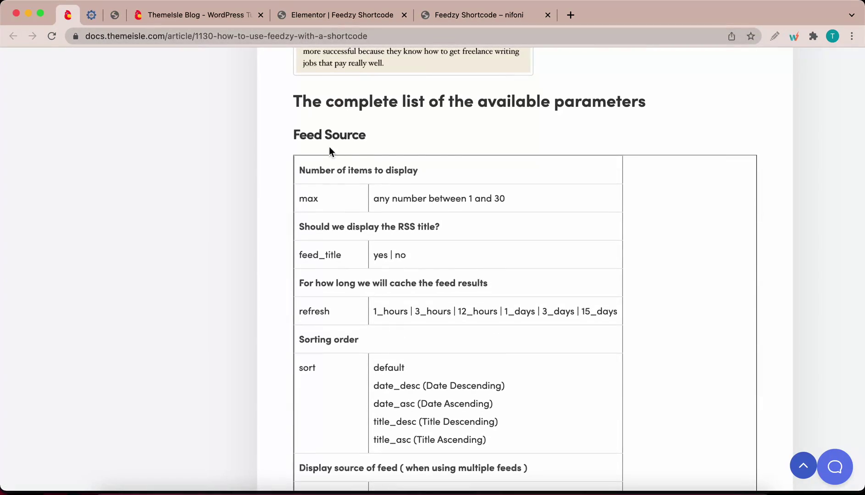
scroll(460, 297, down, 3)
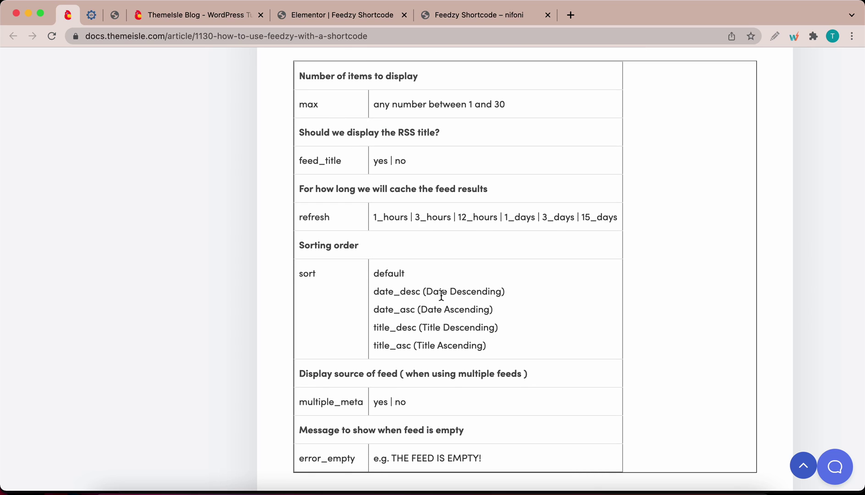
scroll(442, 296, down, 9)
scroll(440, 293, down, 20)
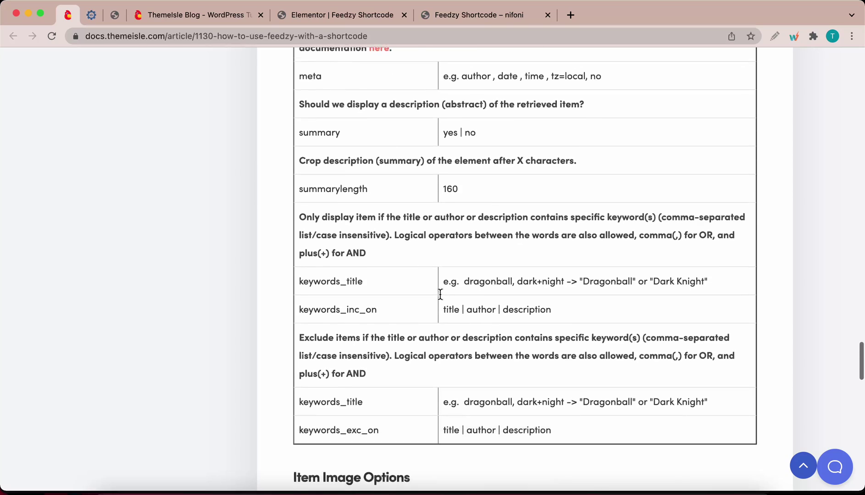
scroll(439, 297, down, 2)
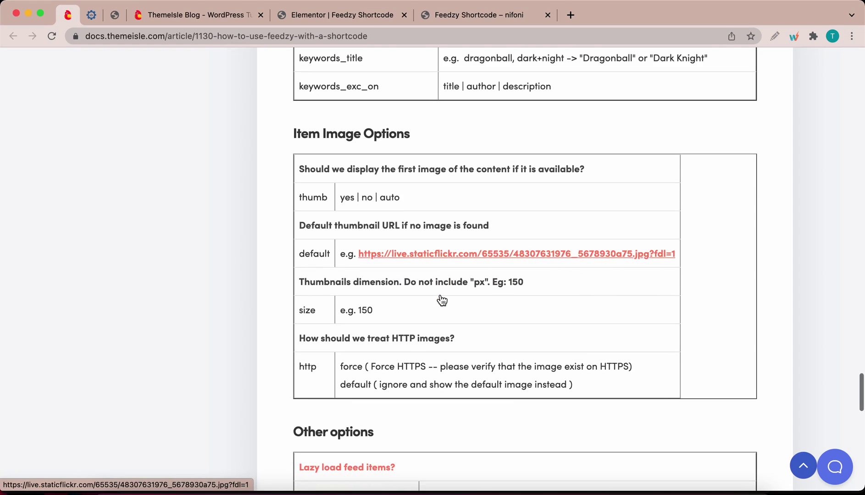
scroll(440, 298, down, 2)
scroll(440, 296, down, 2)
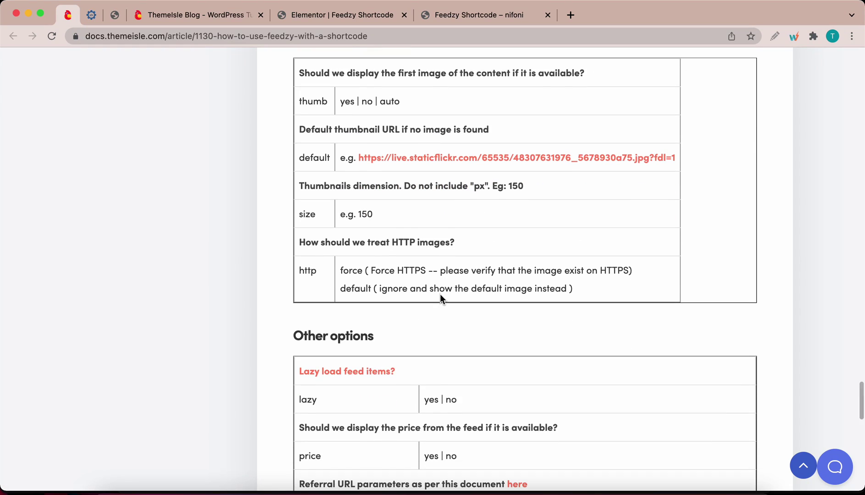
scroll(440, 296, up, 3)
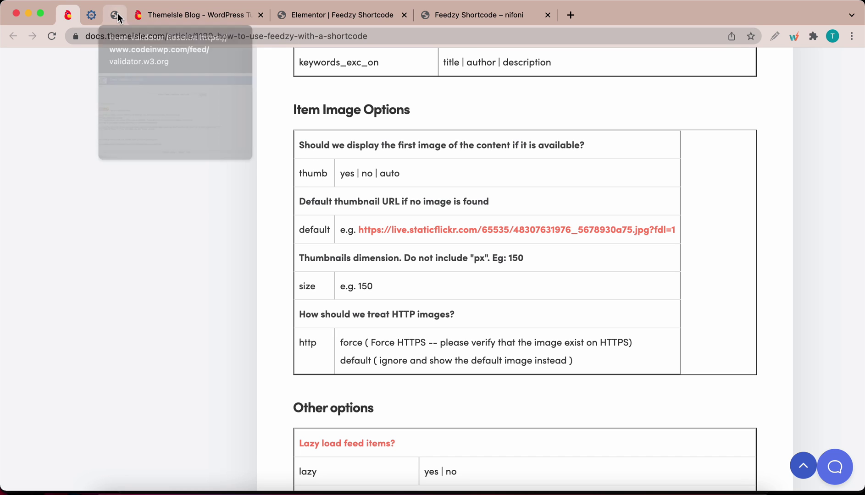
click(366, 17)
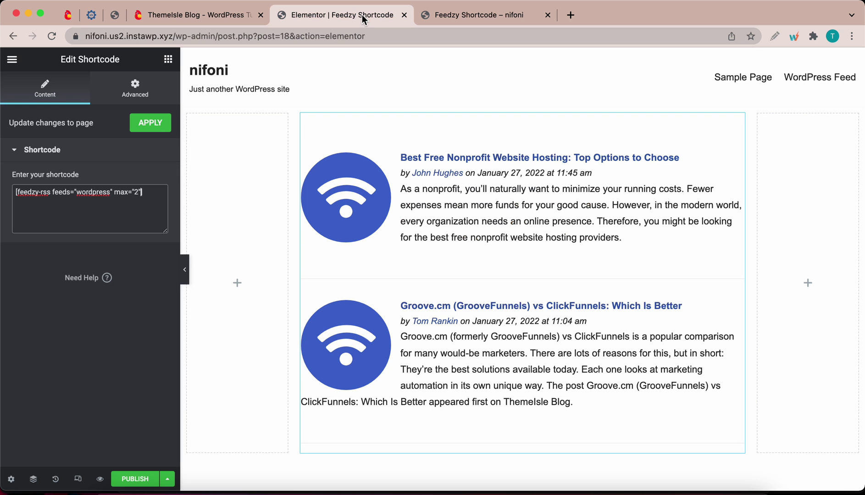
Add the parameter thumb="no" after max="2" in the Feedzy shortcode.
click(140, 197)
text(thumb)
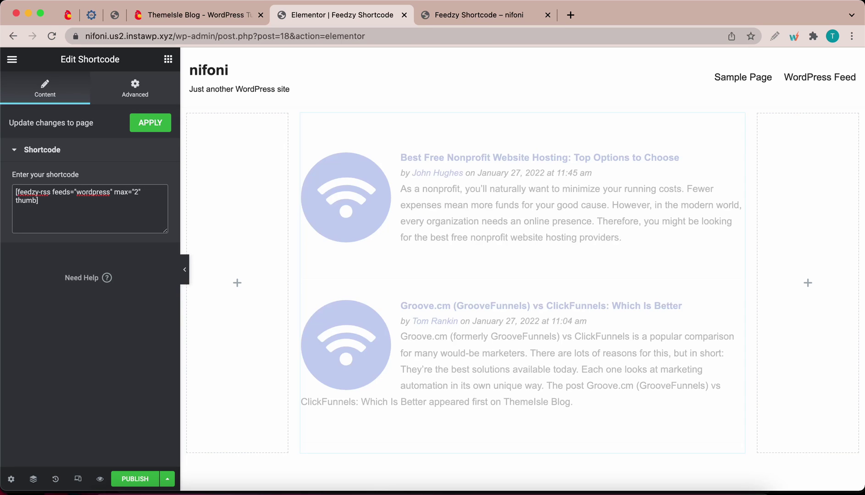
text(=)
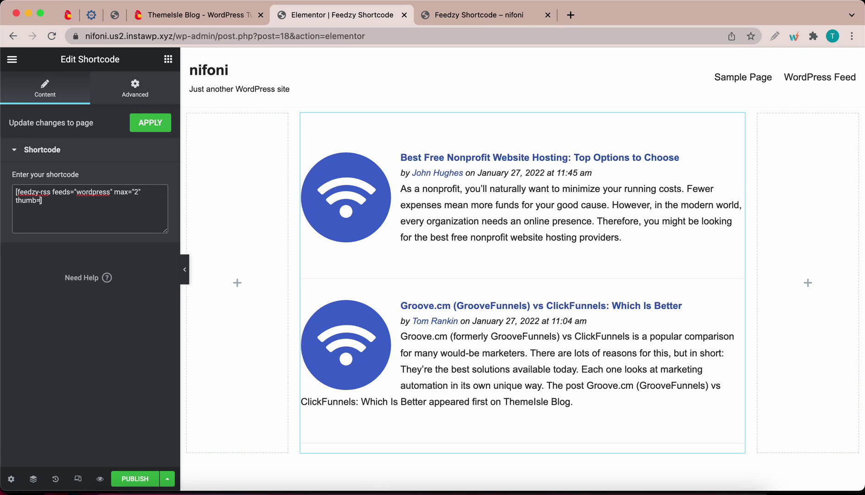
text("no")
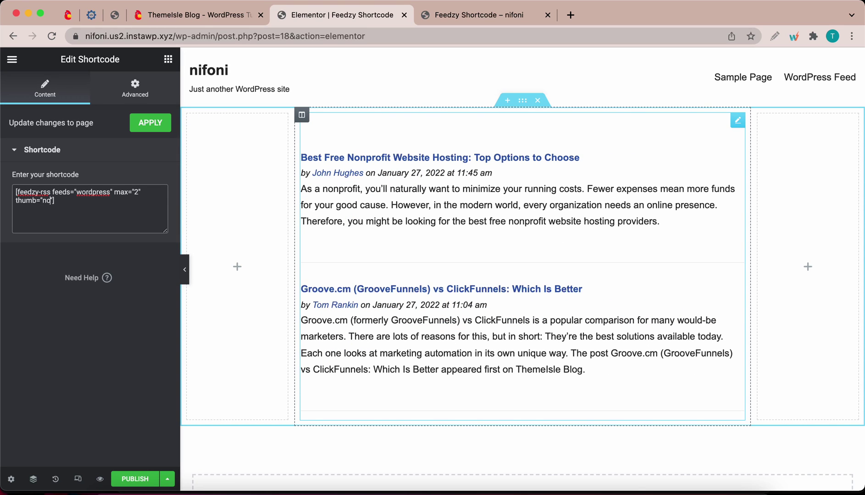
Change the thumb parameter's value in the shortcode to "yes".
key(Left)
key(BackSpace)
key(BackSpace)
text(yes)
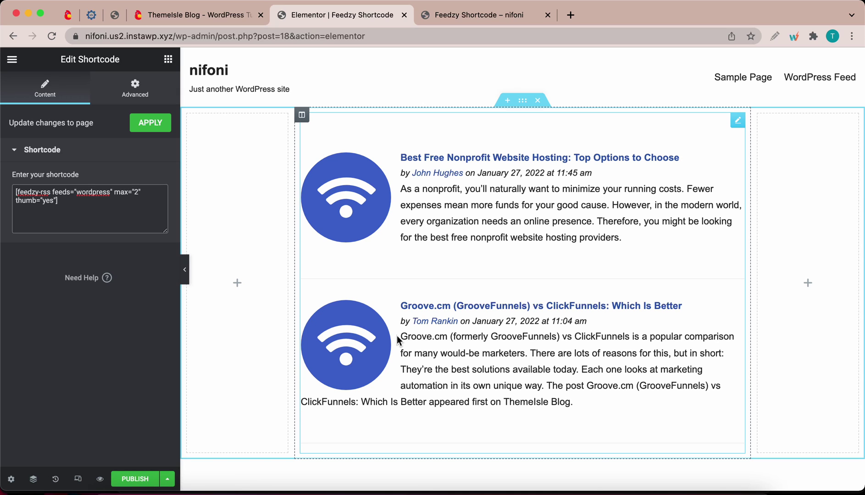
Preview the Feedzy Shortcode page in the browser, return to the Elementor editor and publish the page.
scroll(458, 266, down, 2)
scroll(456, 268, up, 2)
click(100, 479)
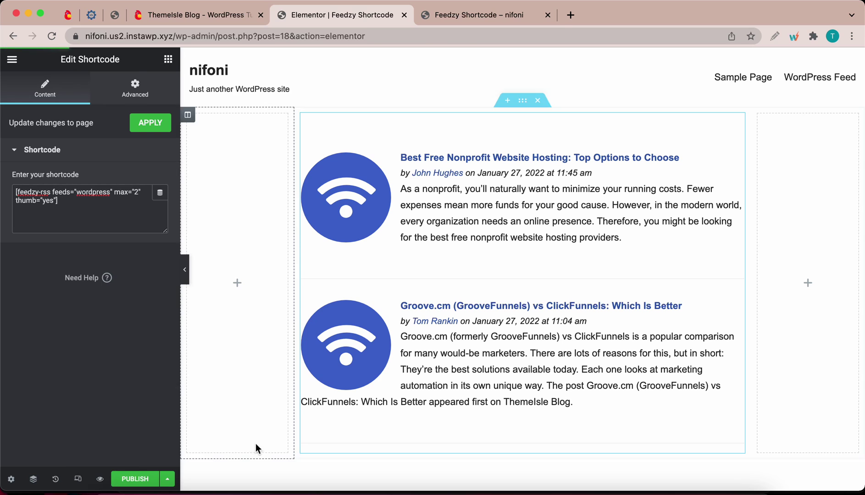
scroll(390, 342, down, 1)
scroll(390, 341, up, 1)
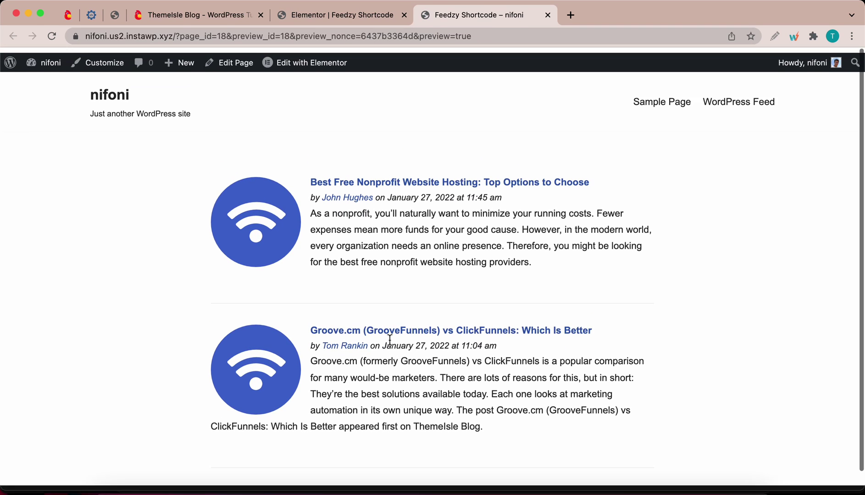
click(342, 15)
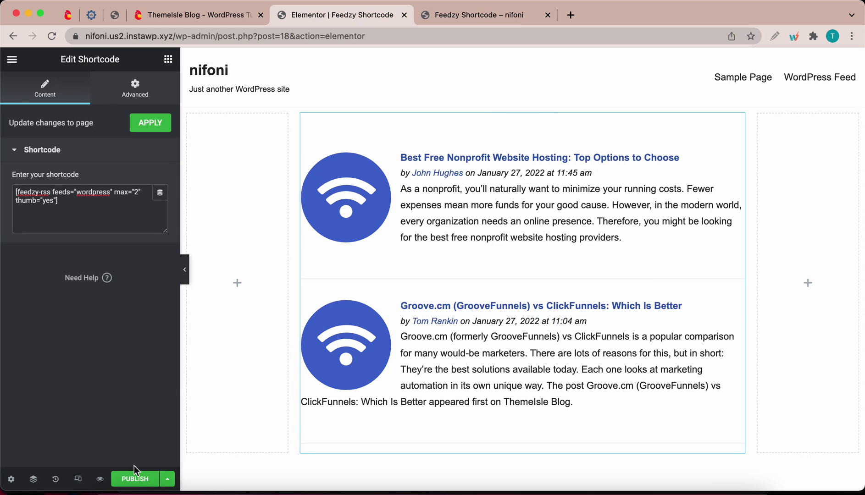
click(136, 481)
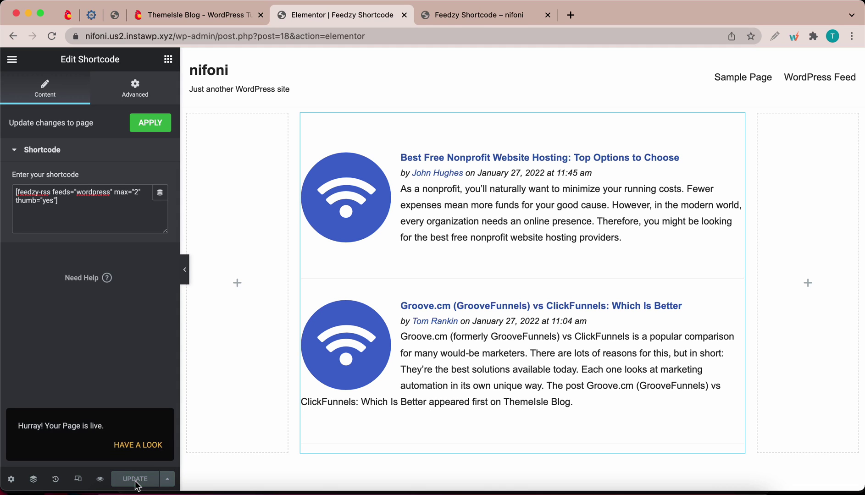
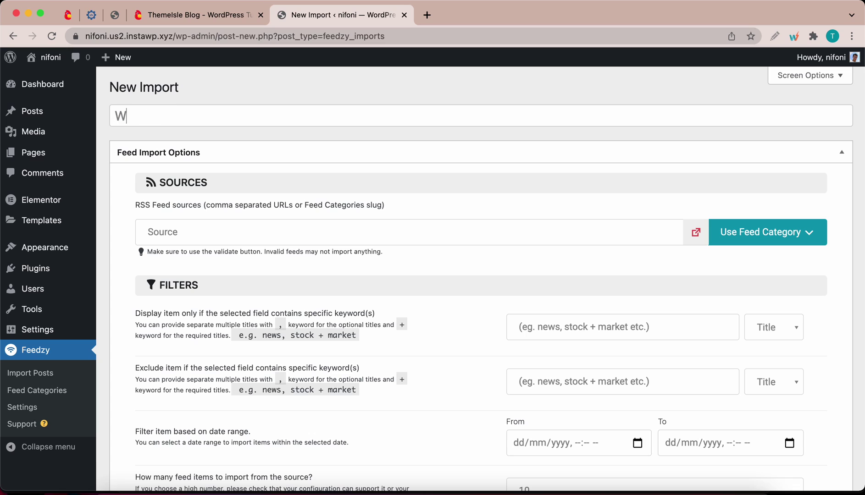
Title the new Feedzy import "WordPress Feed Import".
text(ordPress Feed Import)
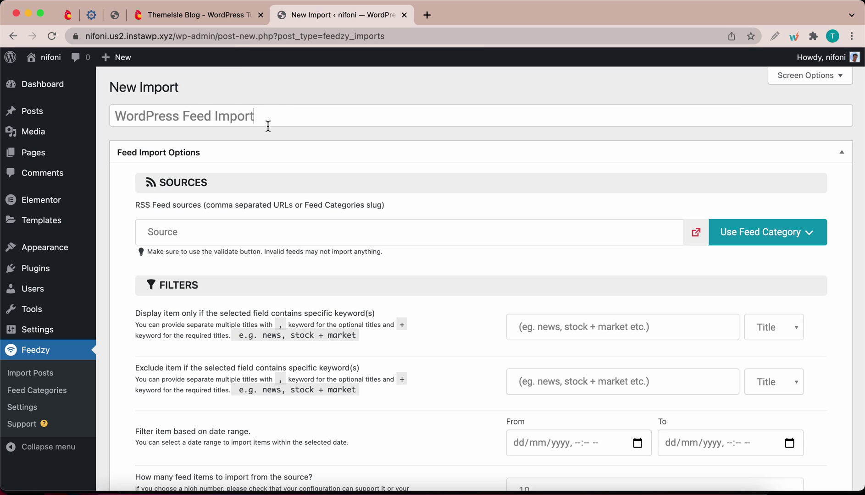
click(251, 238)
text(https://themeisle.com/blog/)
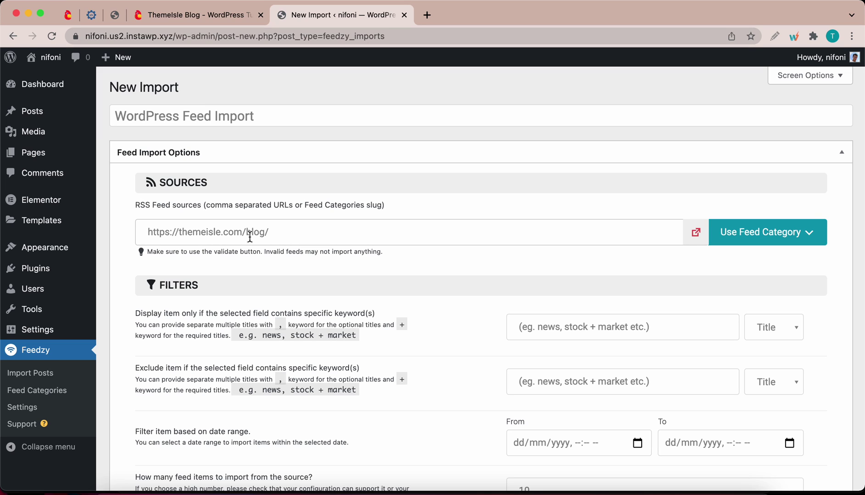
key(super+a)
key(BackSpace)
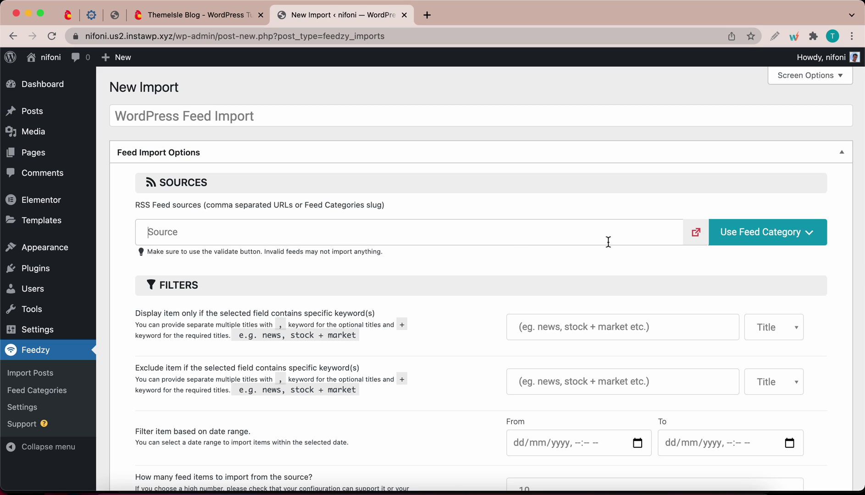
Use the wordpress feed category as the import's RSS feed source.
click(747, 238)
click(760, 263)
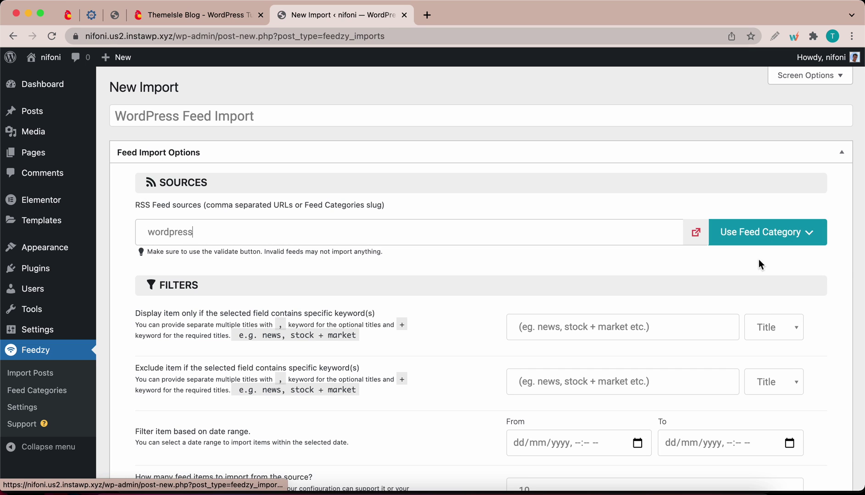
Set the number of feed items to import from the source to 8.
scroll(556, 253, down, 3)
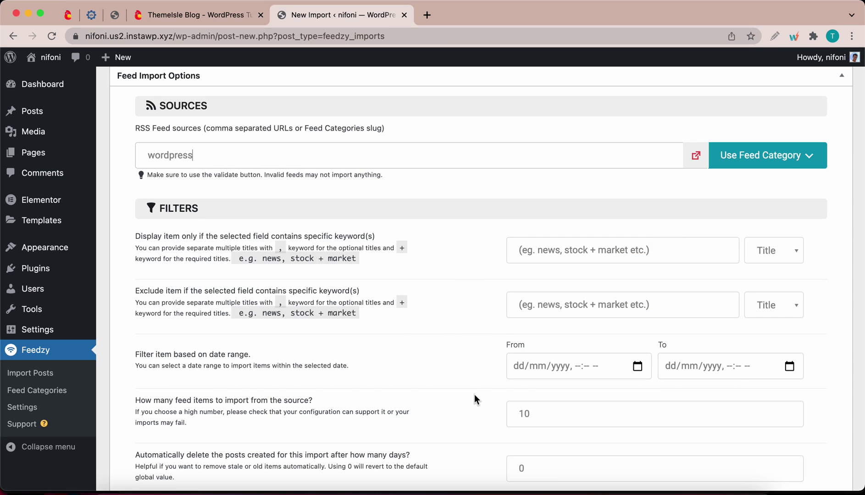
scroll(474, 394, down, 3)
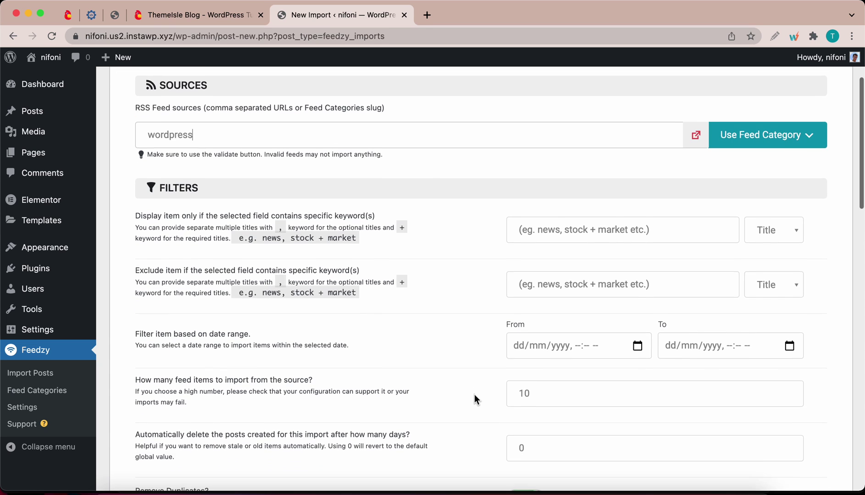
scroll(475, 395, down, 2)
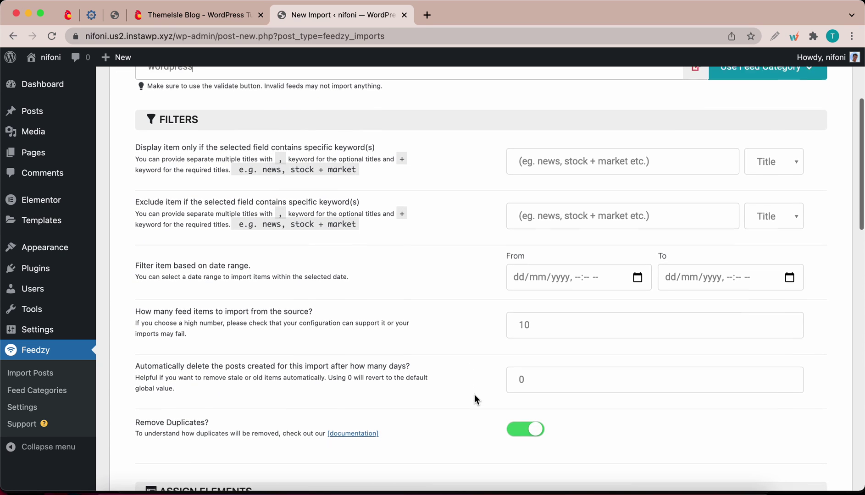
scroll(475, 394, down, 1)
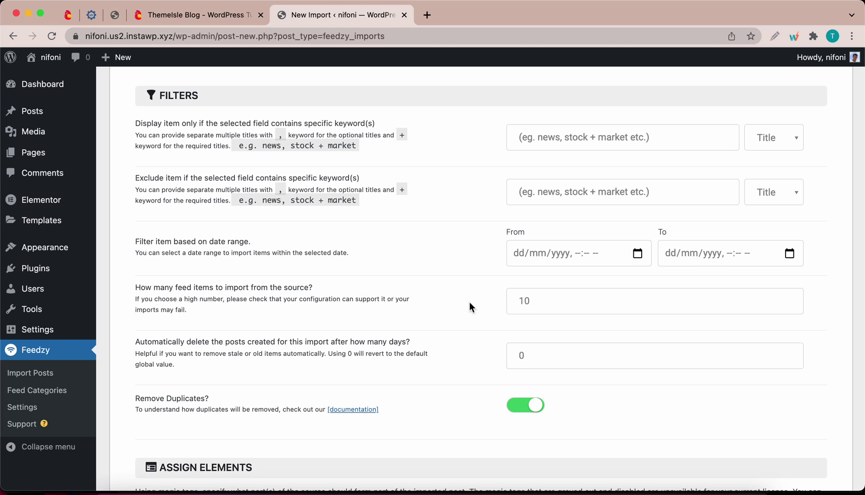
click(541, 302)
key(BackSpace)
click(493, 321)
Examine the import's Assign Elements settings, including the post type and post status options, down to the post excerpt and custom fields.
scroll(488, 329, down, 3)
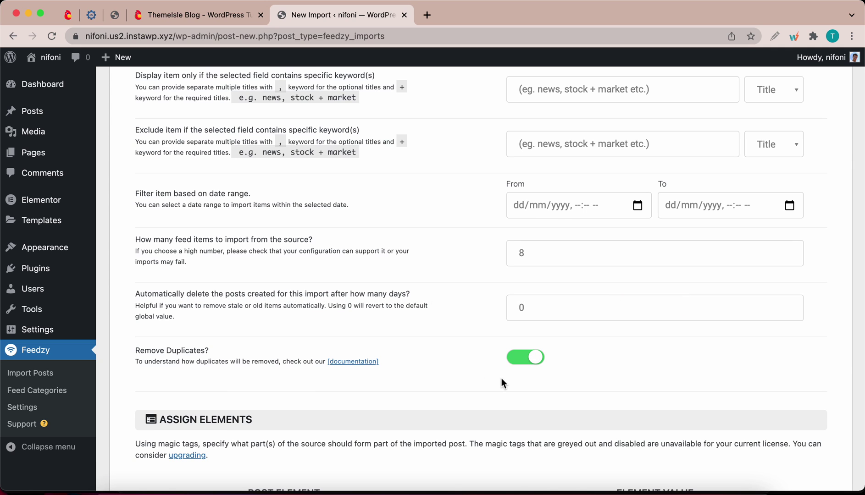
scroll(501, 379, down, 10)
scroll(501, 380, down, 2)
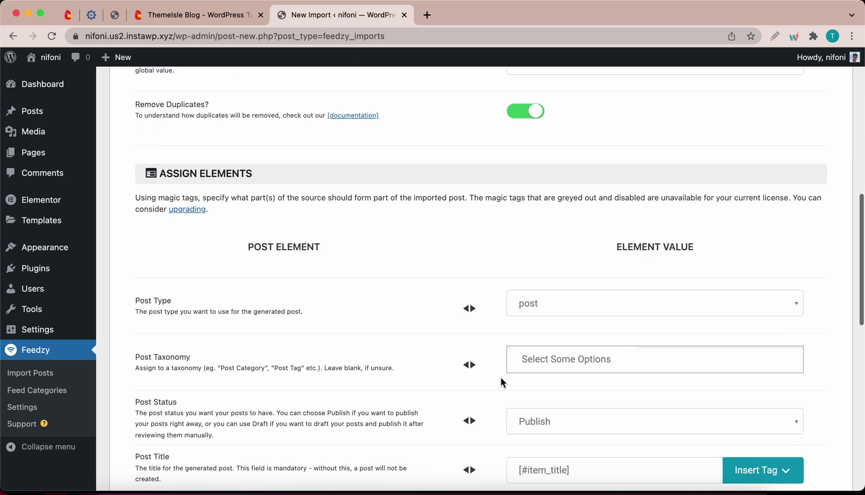
click(546, 307)
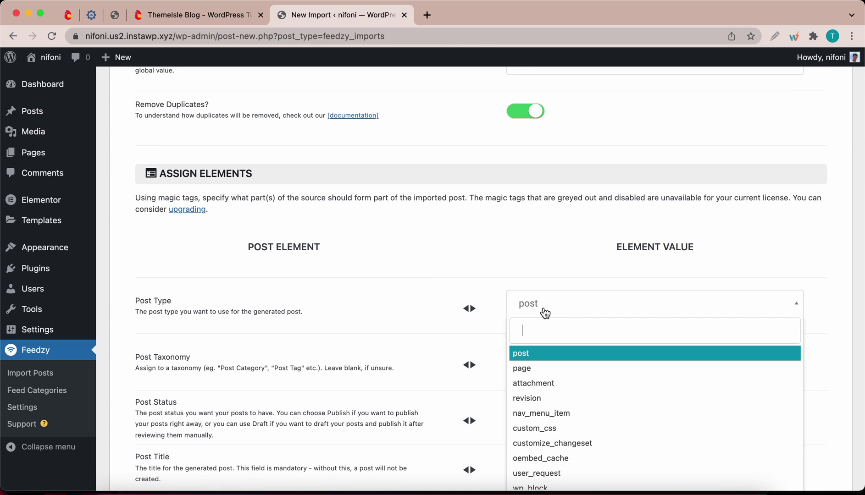
scroll(533, 377, down, 2)
scroll(536, 424, down, 5)
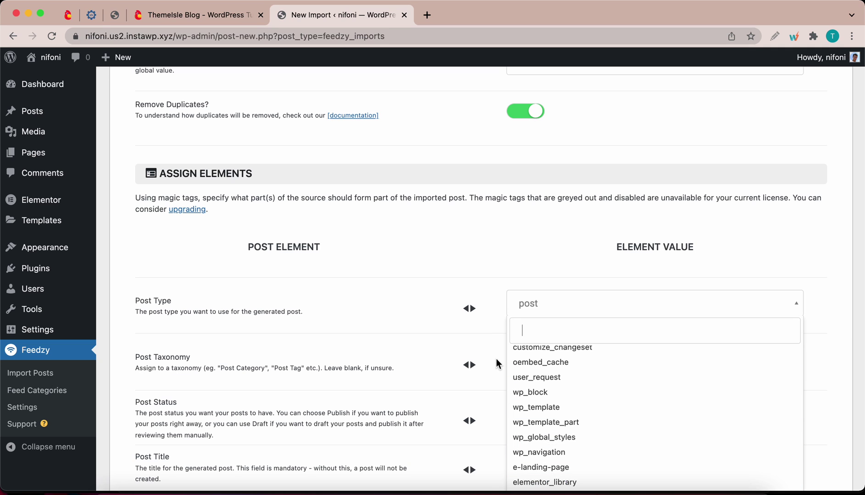
click(490, 331)
scroll(490, 326, down, 5)
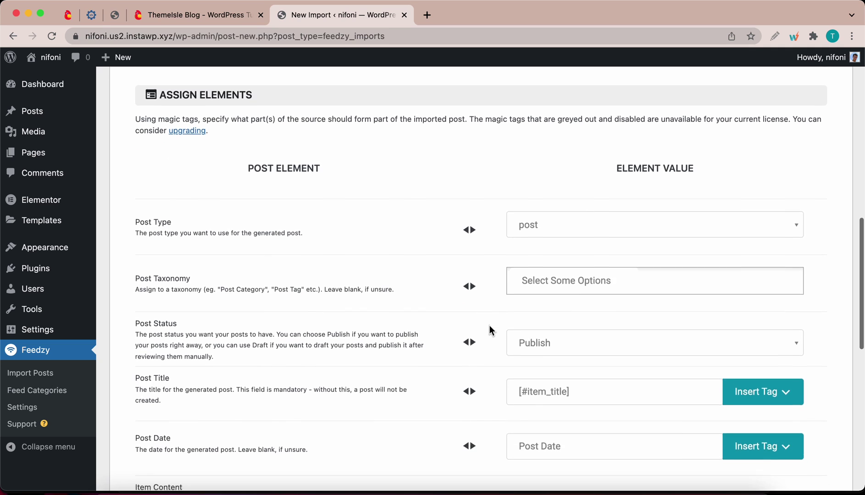
scroll(490, 316, down, 2)
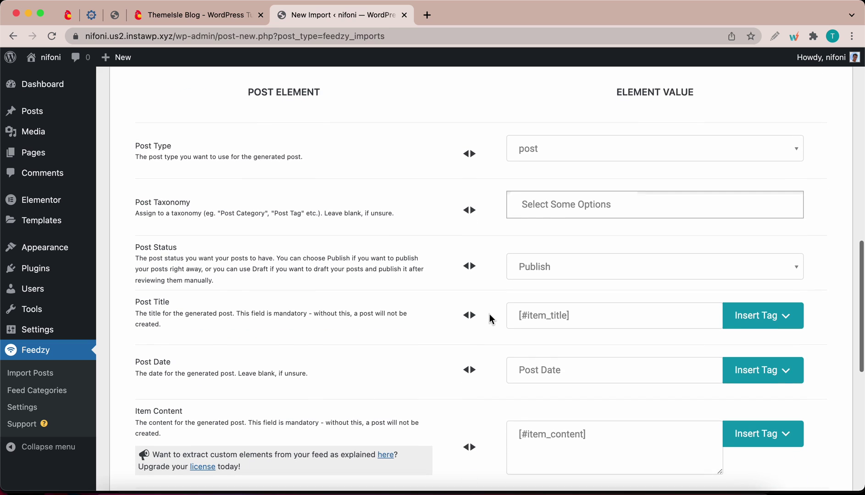
scroll(489, 317, down, 3)
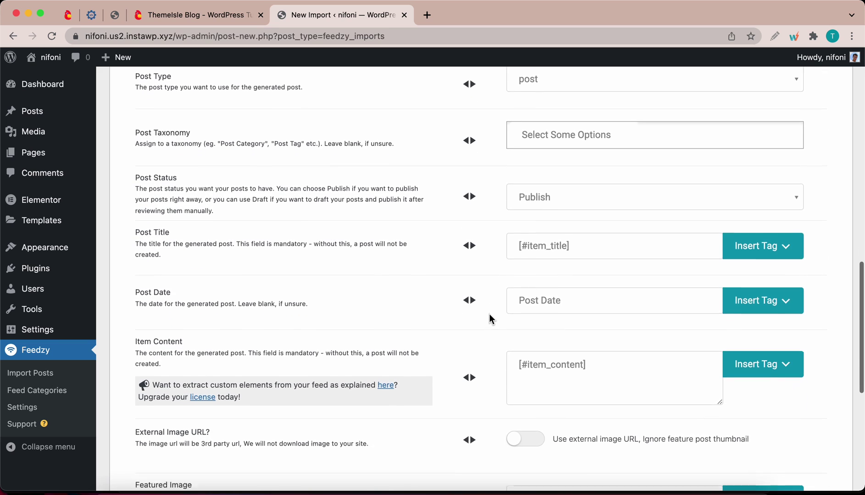
click(542, 190)
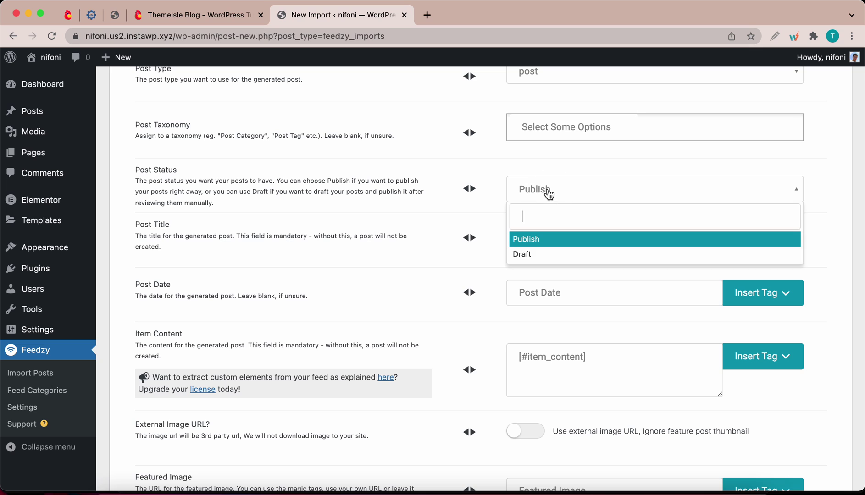
click(497, 205)
scroll(493, 226, down, 3)
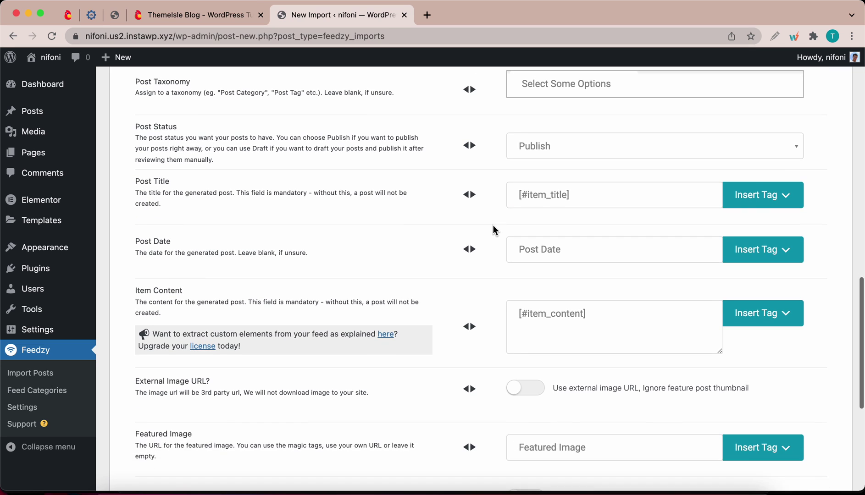
scroll(493, 226, down, 4)
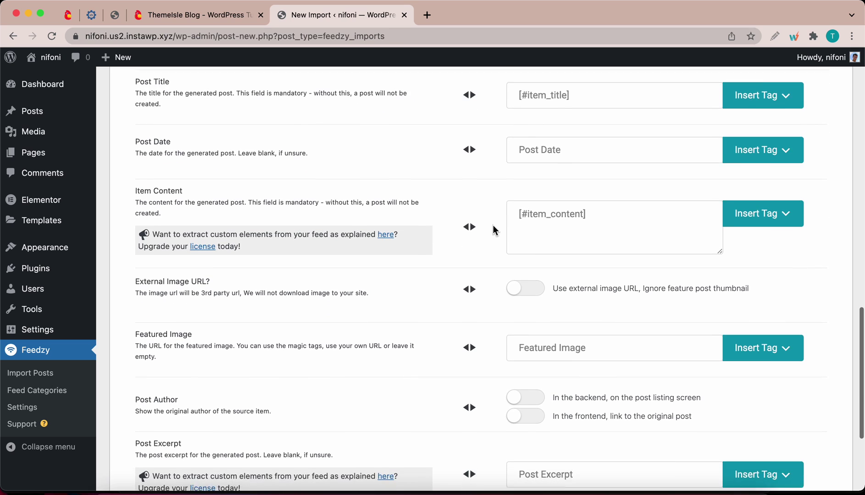
scroll(494, 225, down, 4)
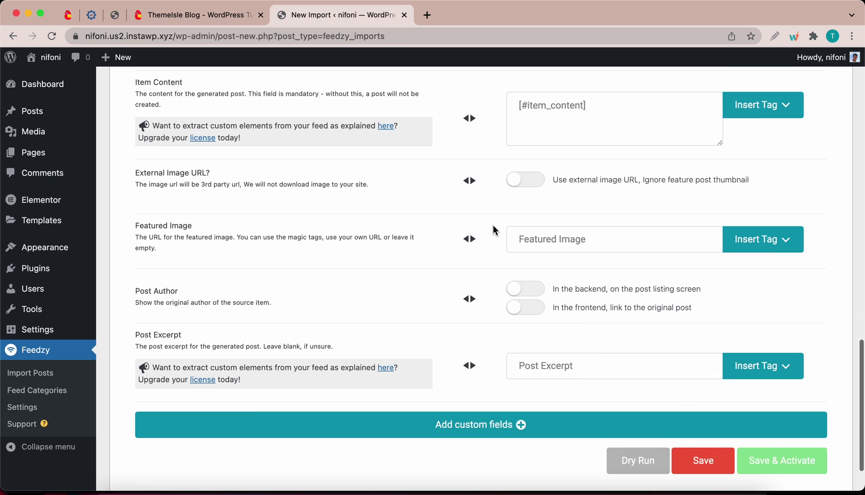
scroll(494, 226, down, 1)
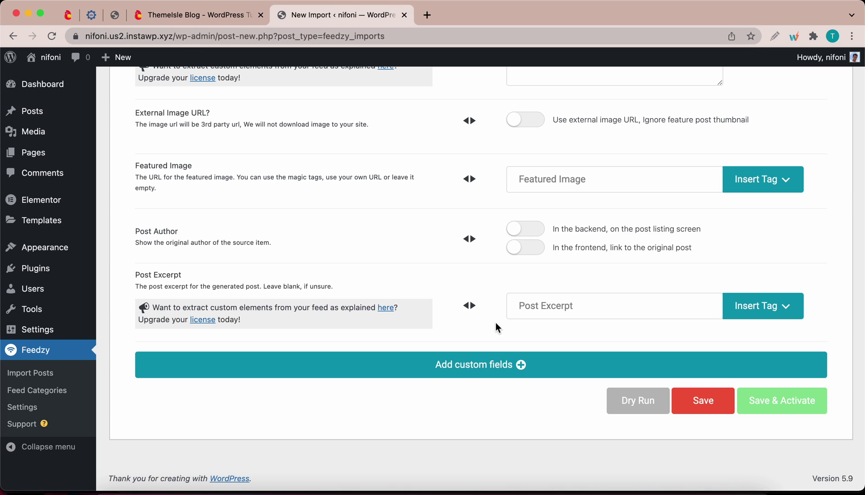
Save the import, activate it in the Import Posts list and reload the page.
click(700, 403)
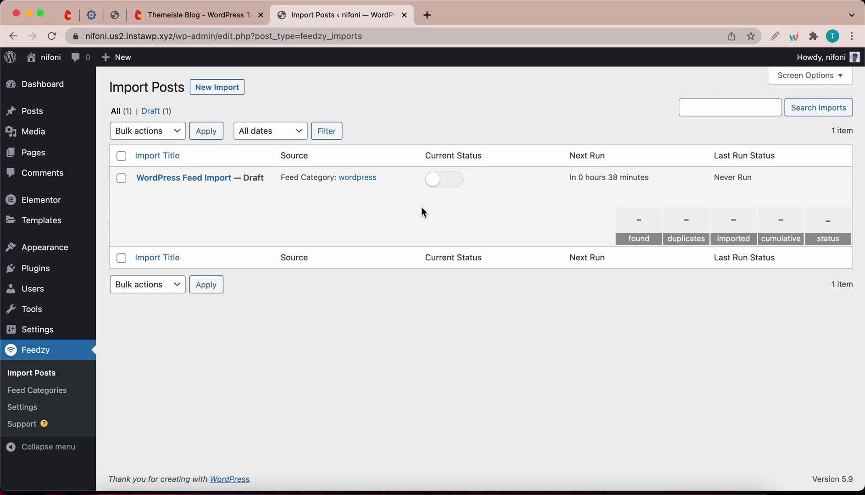
click(437, 183)
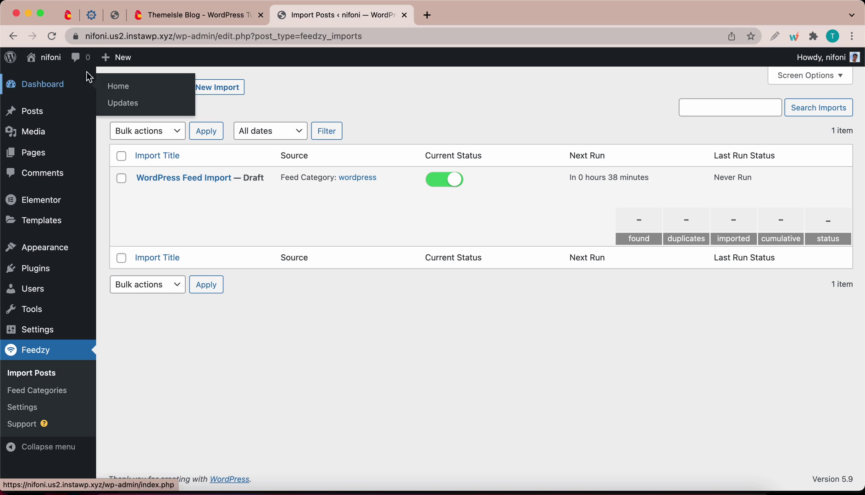
click(53, 35)
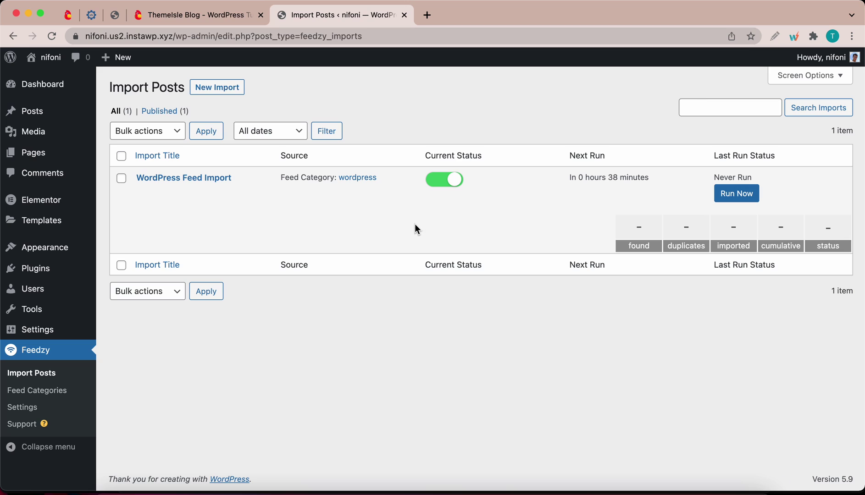
Run the WordPress Feed Import immediately and reload the list to check its updated run status.
click(732, 194)
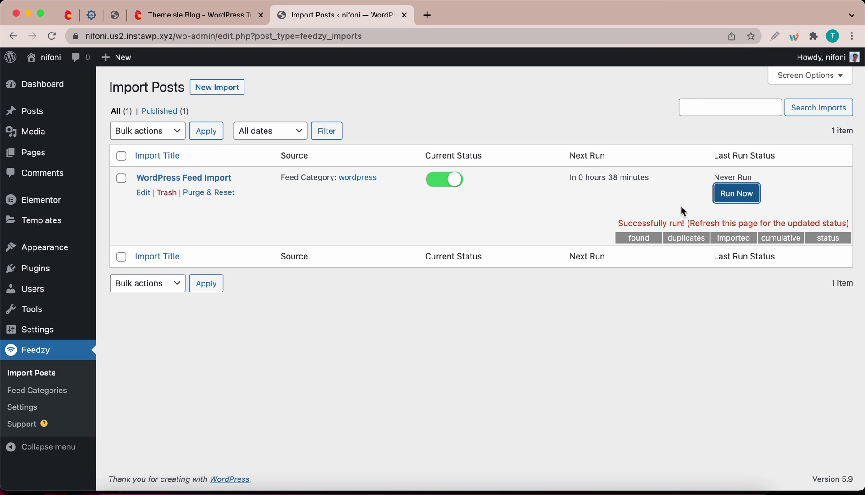
click(52, 36)
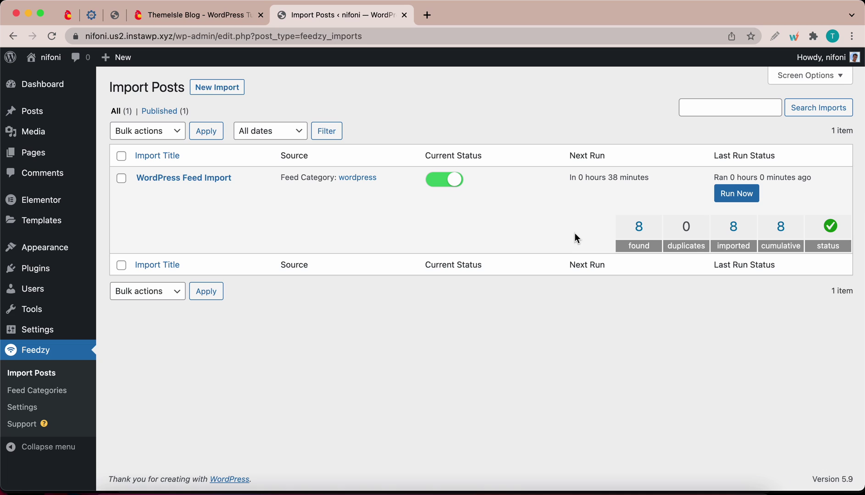
mouse_move(322, 210)
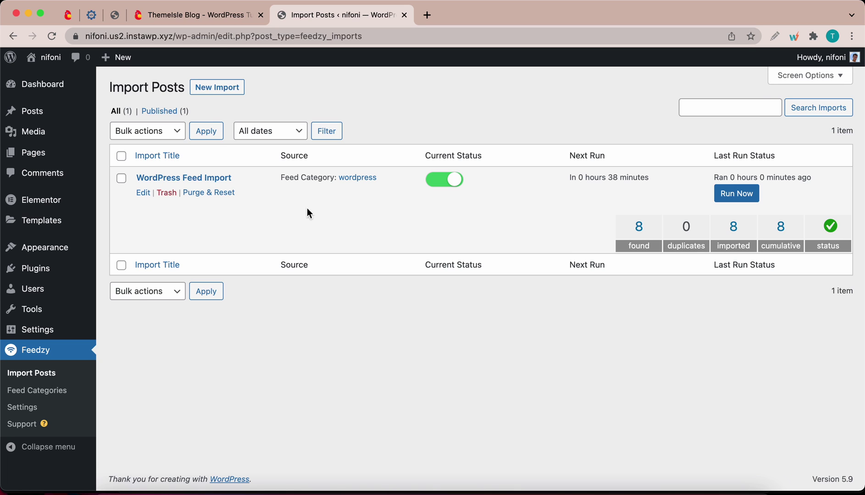
Look through the site's full list of posts to check the items imported by Feedzy.
click(29, 117)
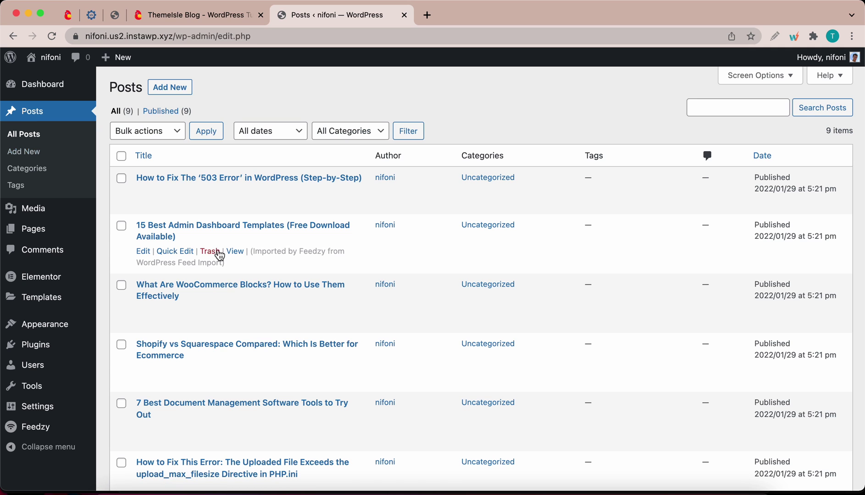
scroll(226, 263, down, 2)
scroll(225, 264, down, 4)
scroll(224, 262, up, 3)
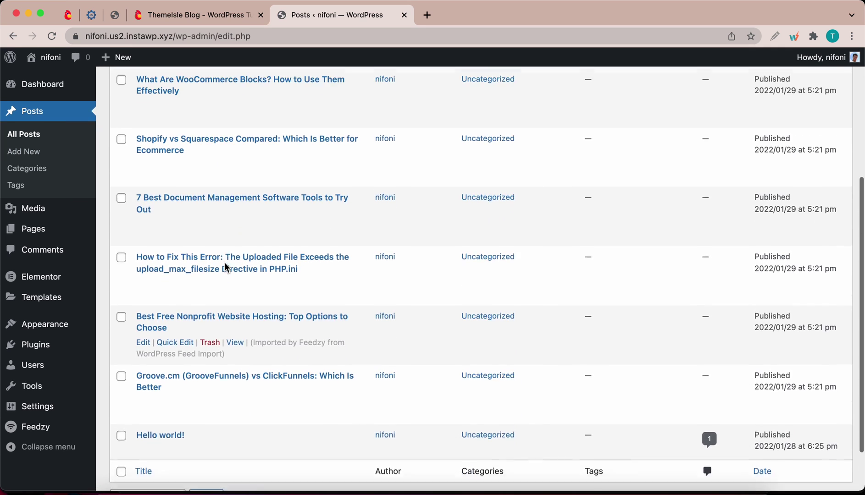
scroll(224, 262, up, 3)
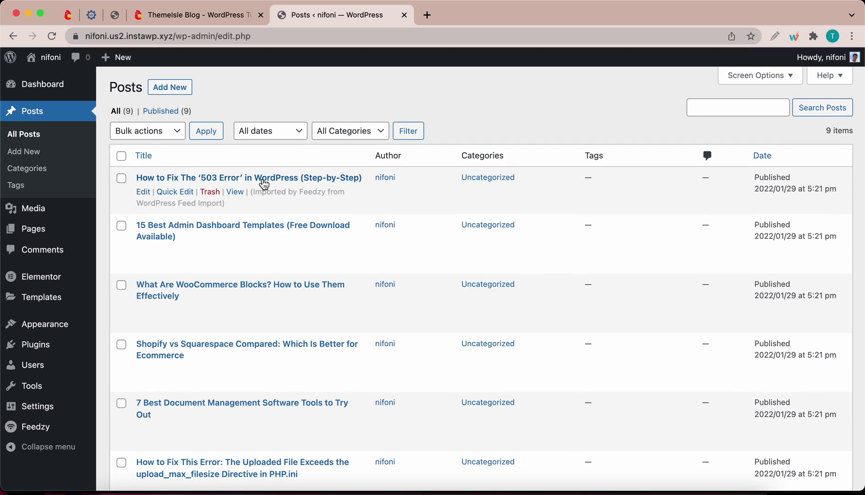
Open the imported post "How to Fix The '503 Error' in WordPress (Step-by-Step)" for editing and preview it in a new tab.
click(263, 183)
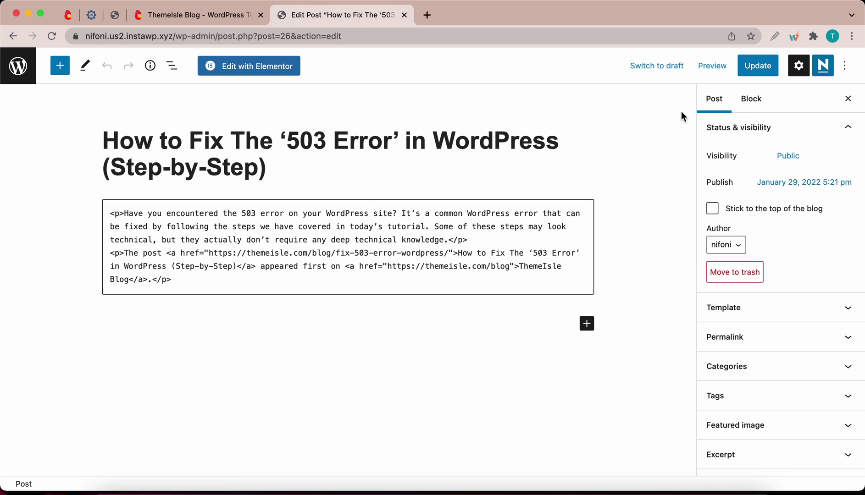
click(714, 69)
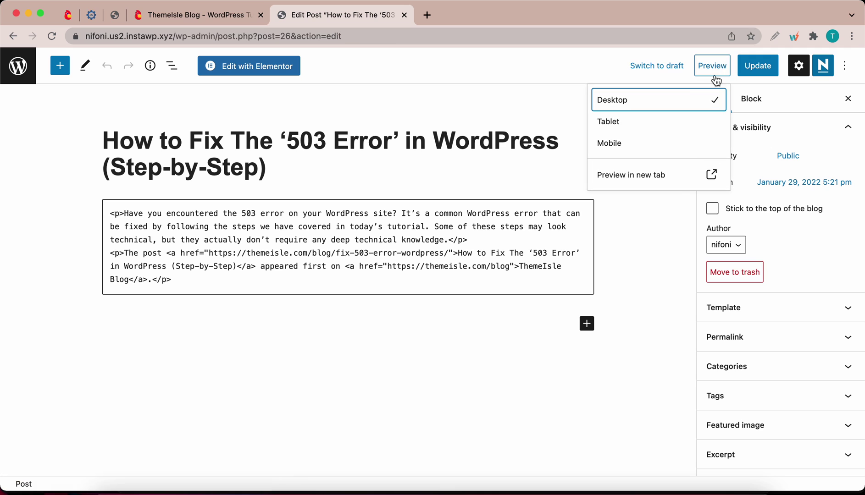
click(650, 175)
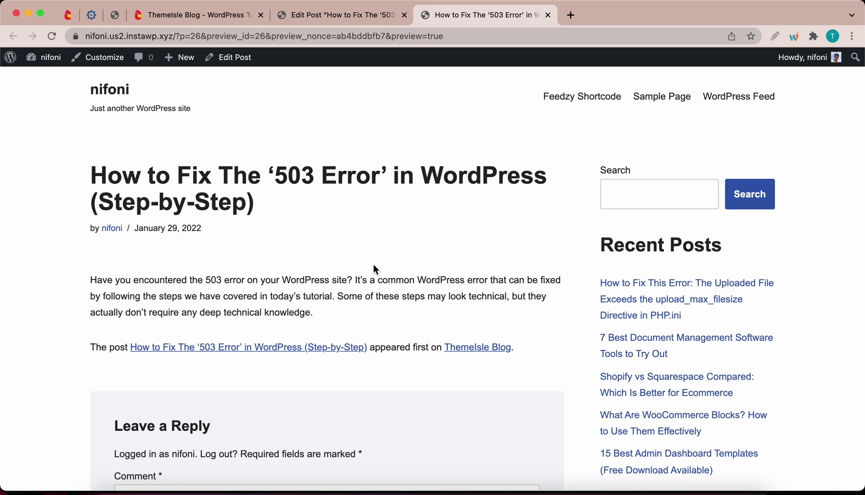
scroll(373, 264, down, 2)
scroll(370, 257, up, 2)
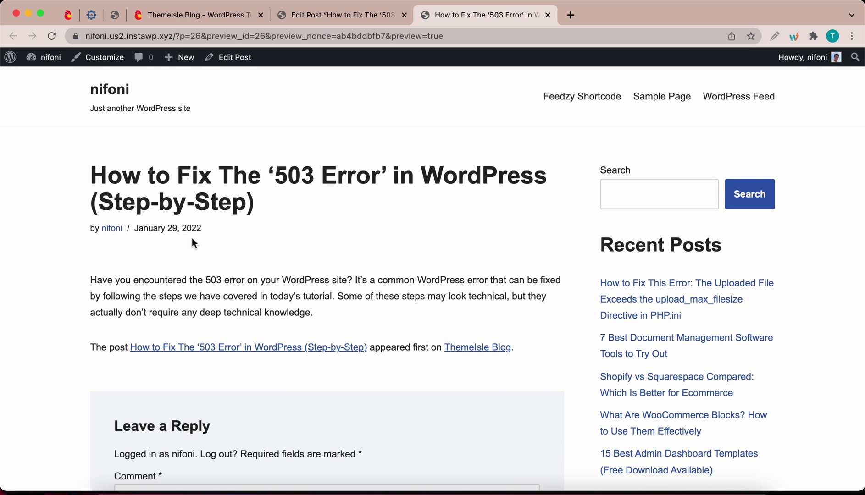